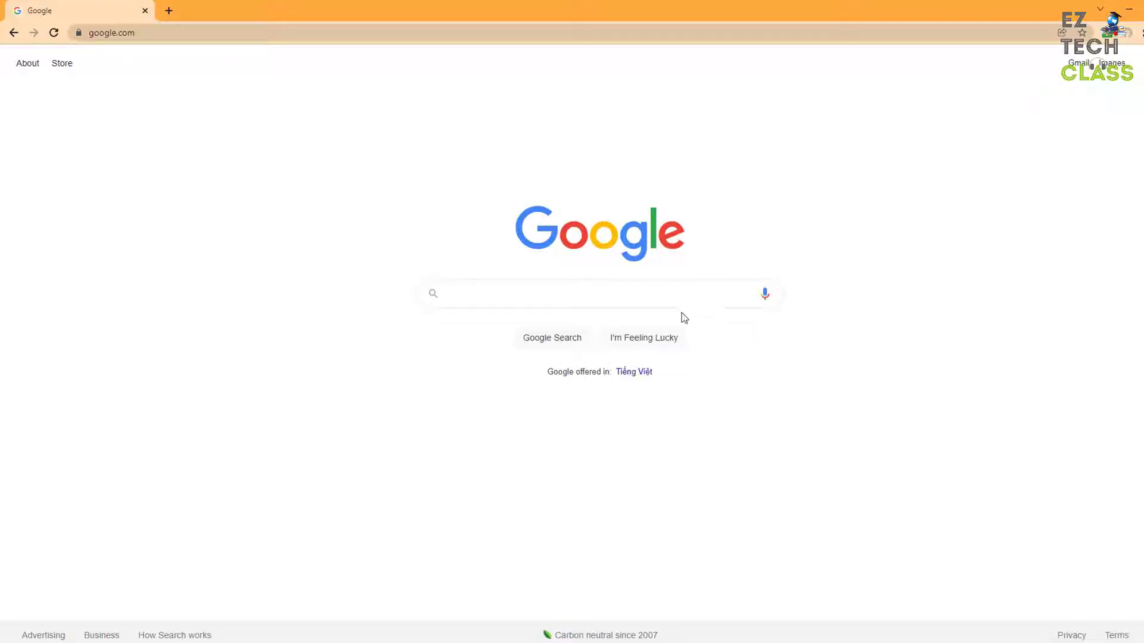
Search Google for 'subscribe button animation' and open Pixabay's free Subscribers video results in a new tab.
click(668, 294)
text(subscribe button animation)
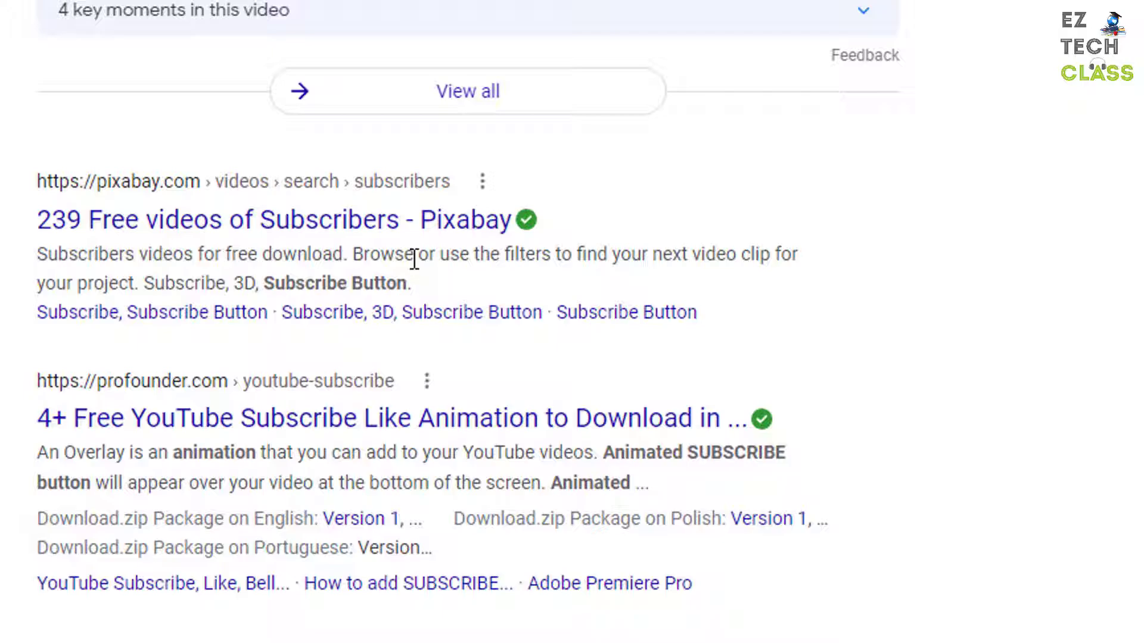
right_click(475, 224)
click(475, 236)
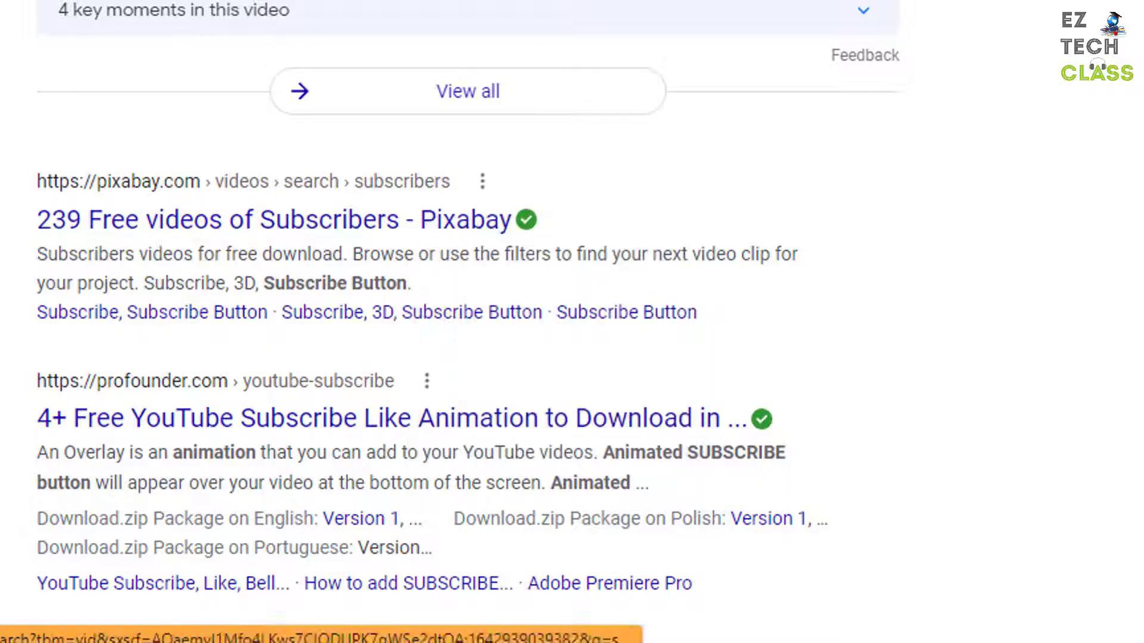
click(475, 225)
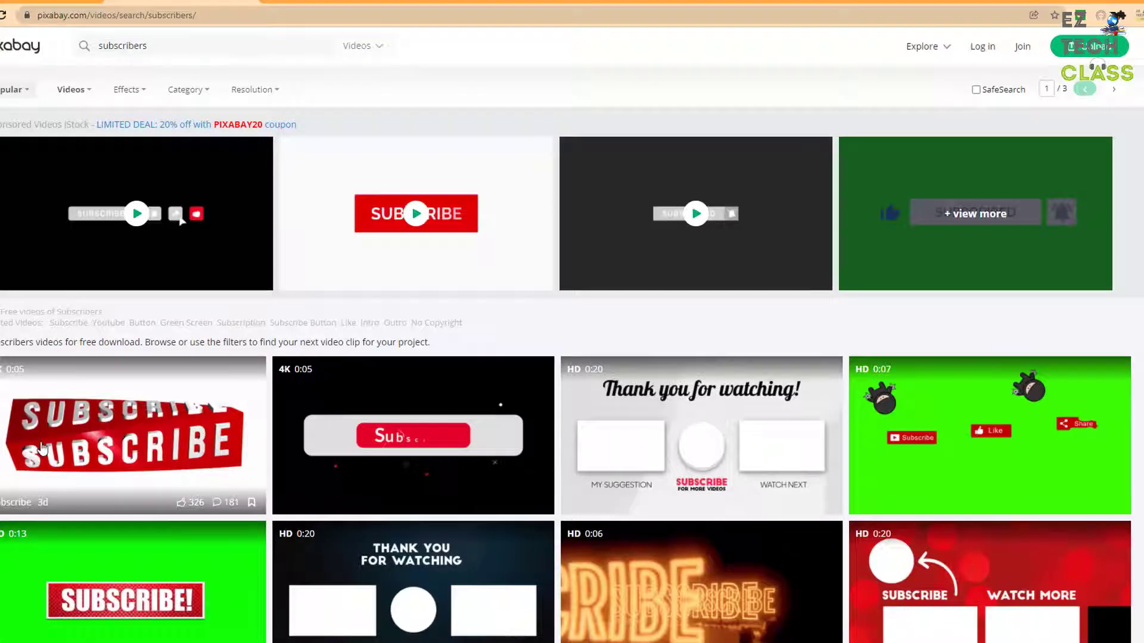
Find the green-screen subscribe button clip in Pixabay's results and download its 2560×1440 version.
scroll(41, 447, down, 2)
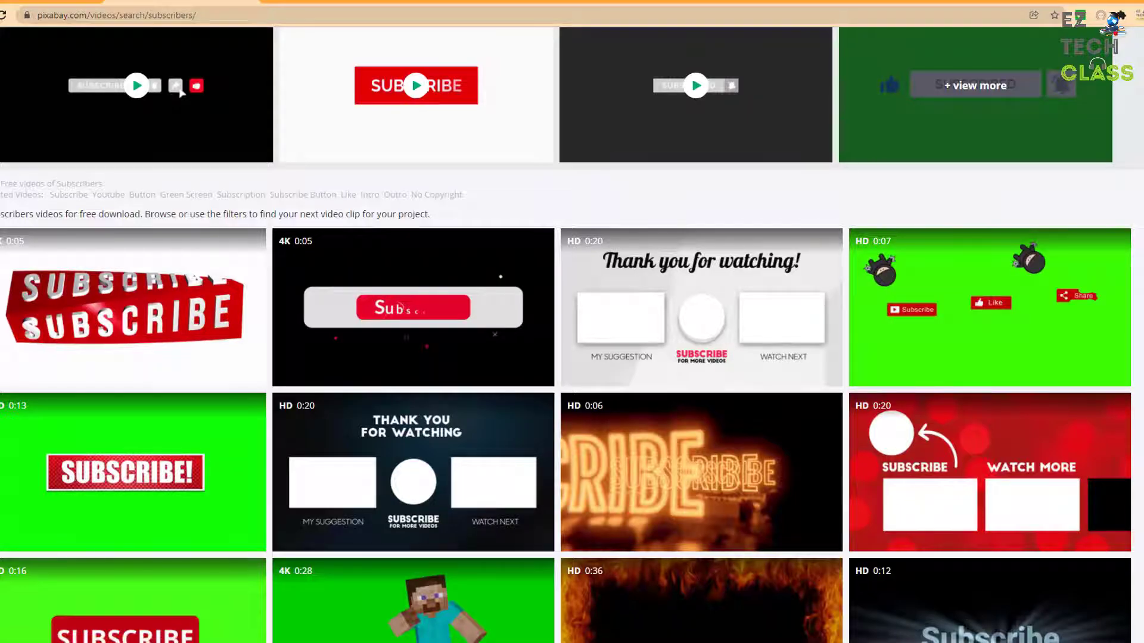
scroll(572, 333, down, 5)
scroll(983, 215, down, 7)
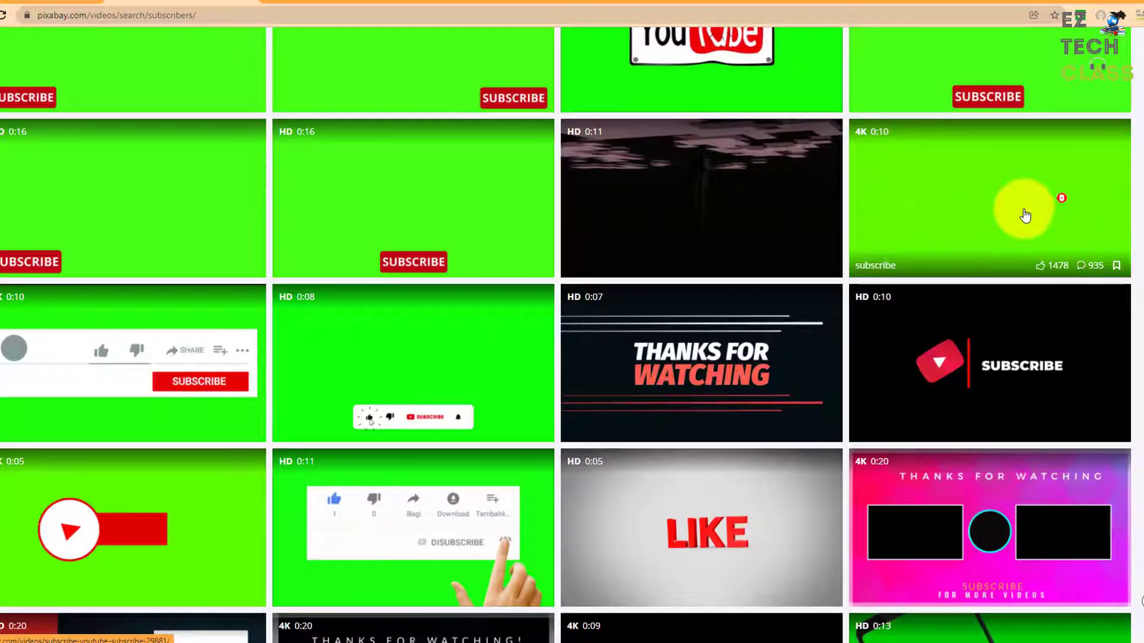
click(1025, 215)
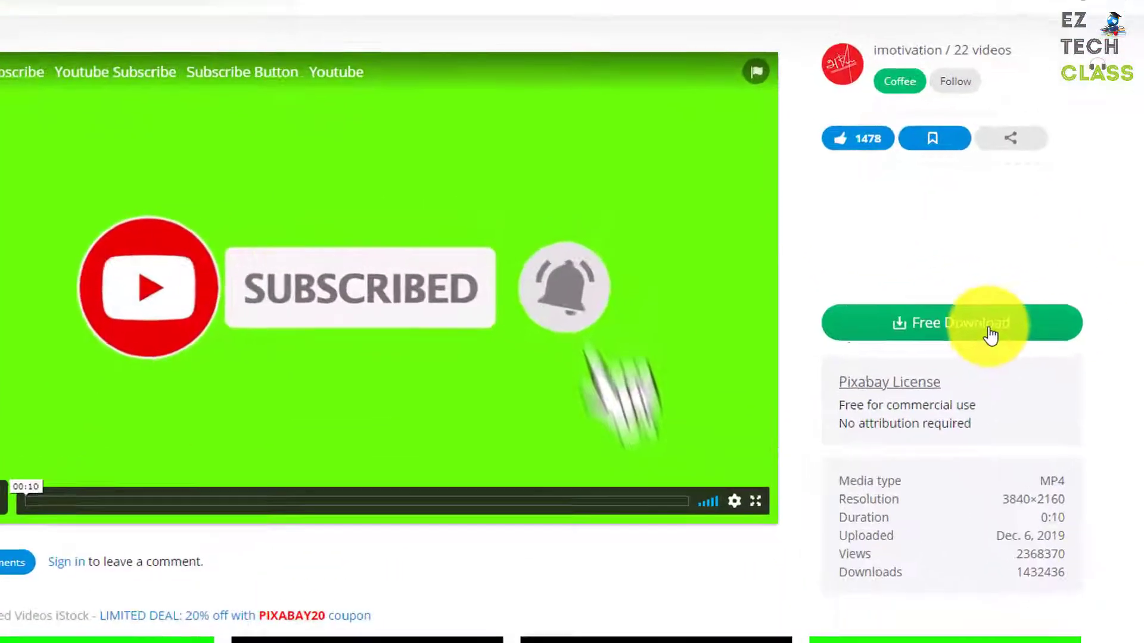
click(908, 295)
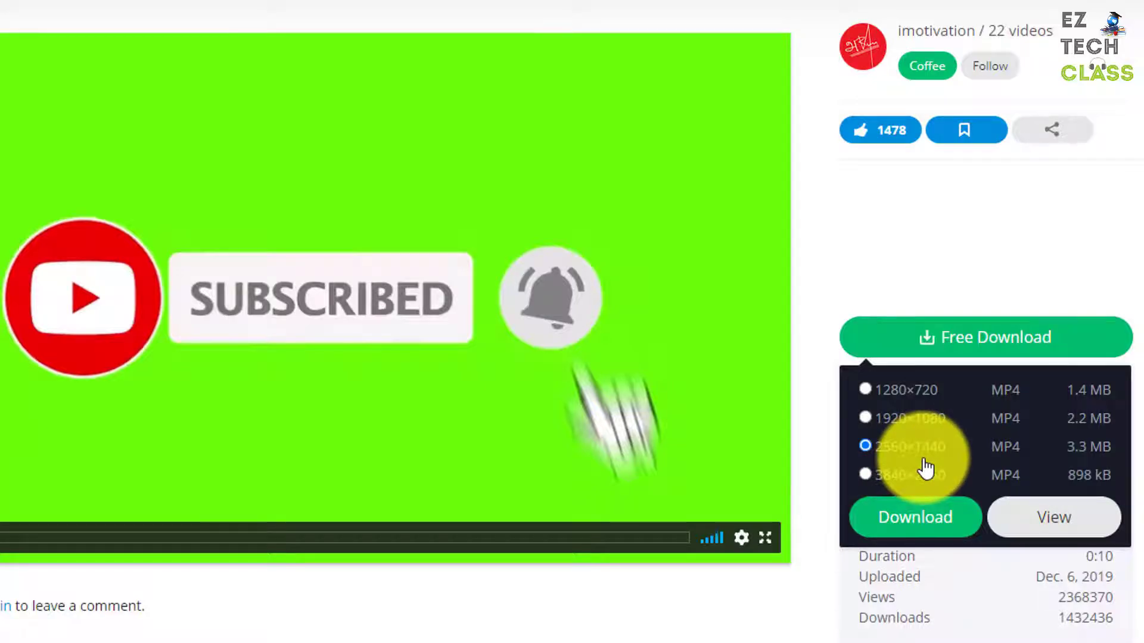
click(923, 524)
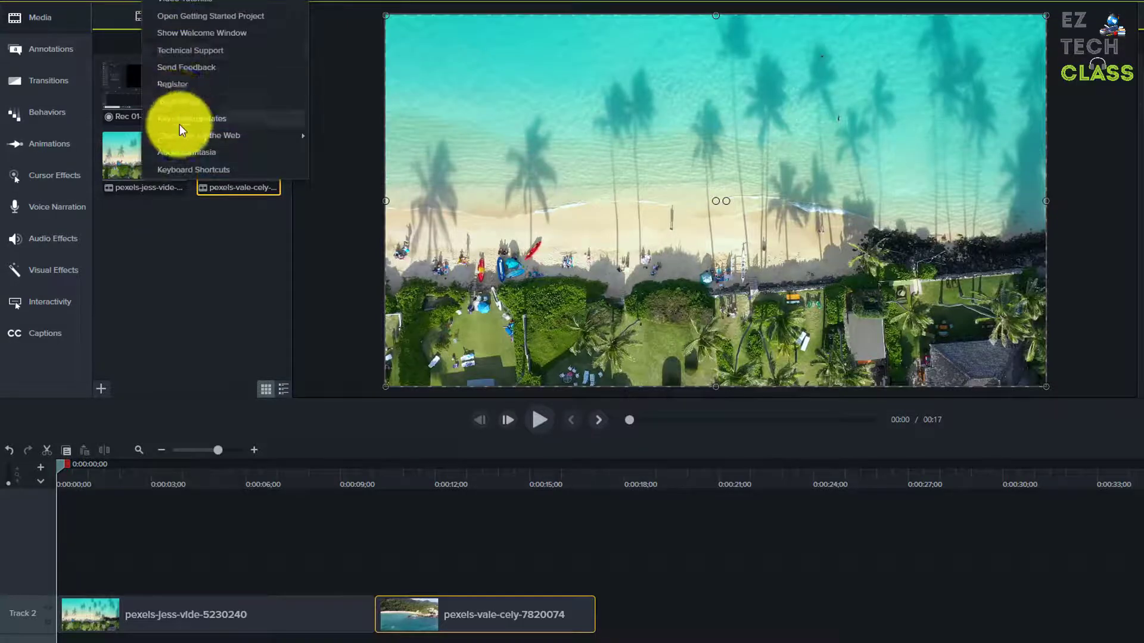
Check the Camtasia version (9.1.1, Build 2546) under Help > About, then close the dialog.
click(179, 120)
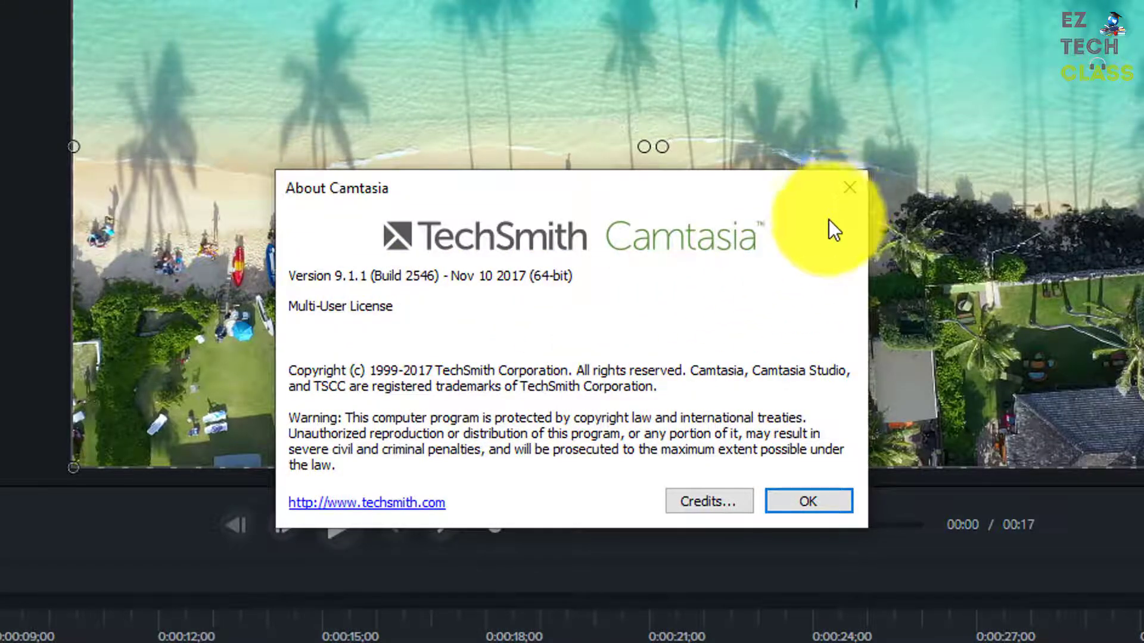
click(846, 189)
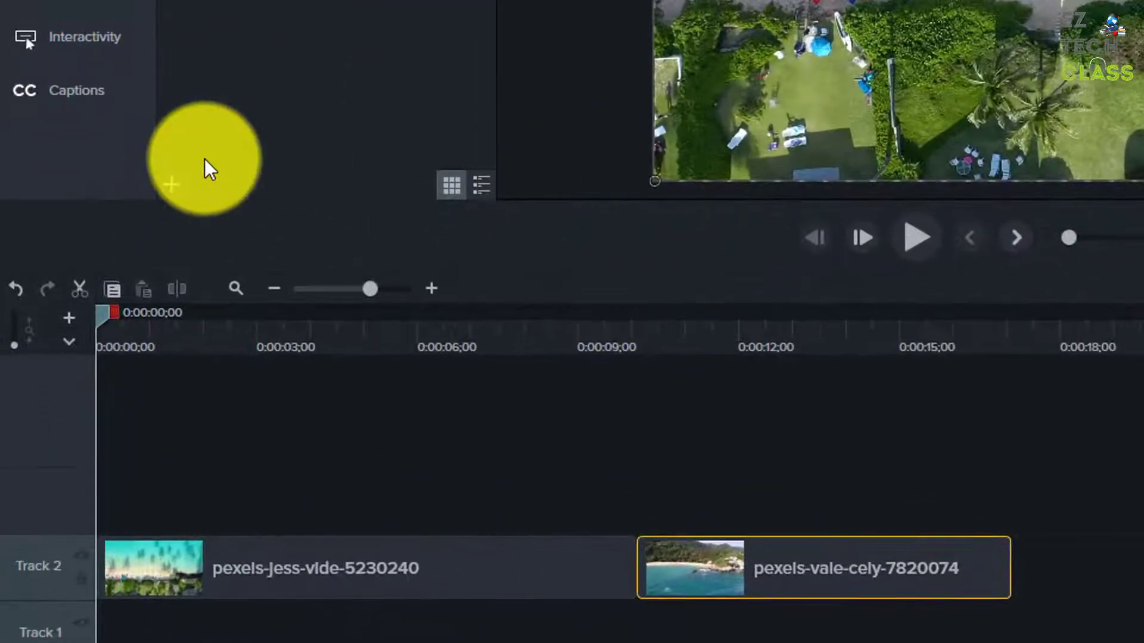
Import the downloaded Subscribe video and place it on Track 3 above the beach clips.
click(179, 180)
click(202, 111)
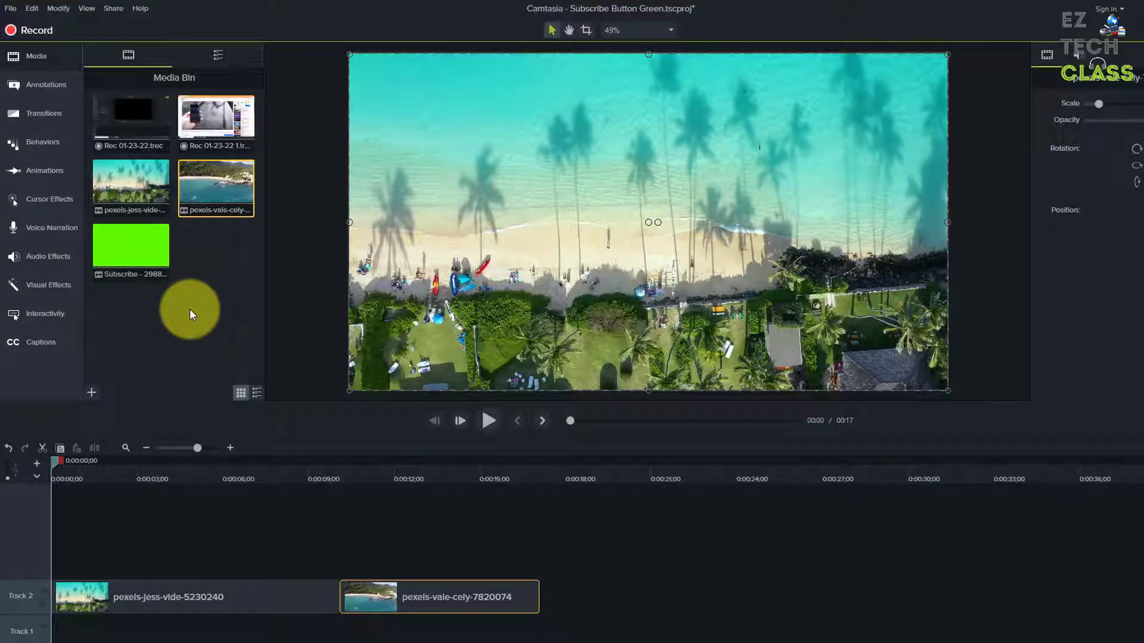
click(166, 268)
drag(122, 249, 83, 571)
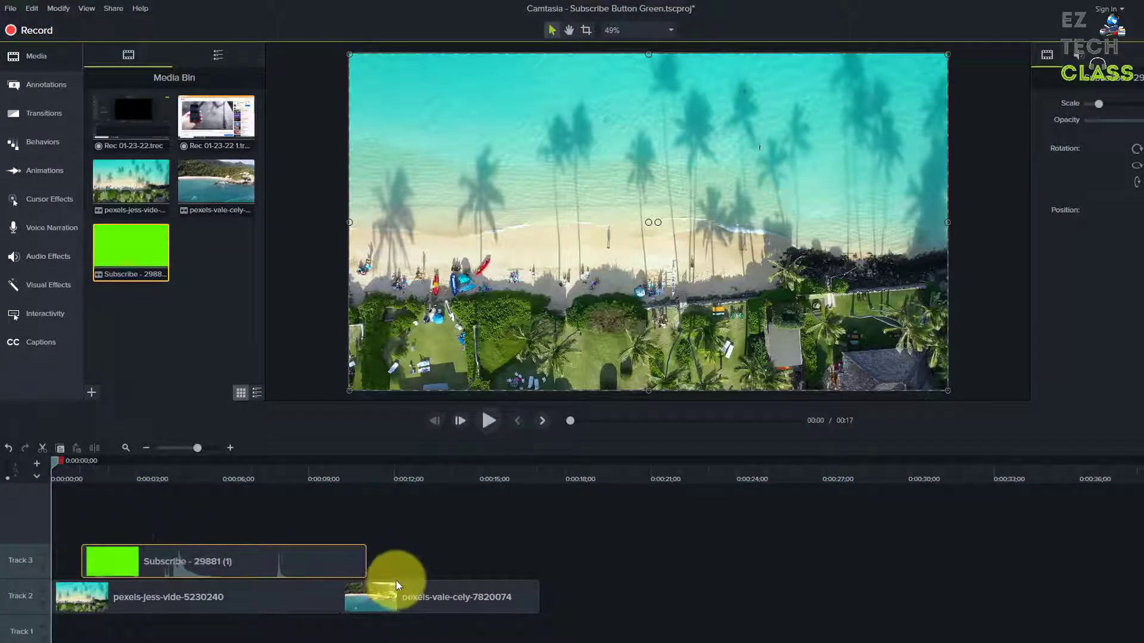
Scrub to the SUBSCRIBED frame, then shrink the Subscribe clip into the canvas's lower-right corner.
drag(66, 462, 300, 482)
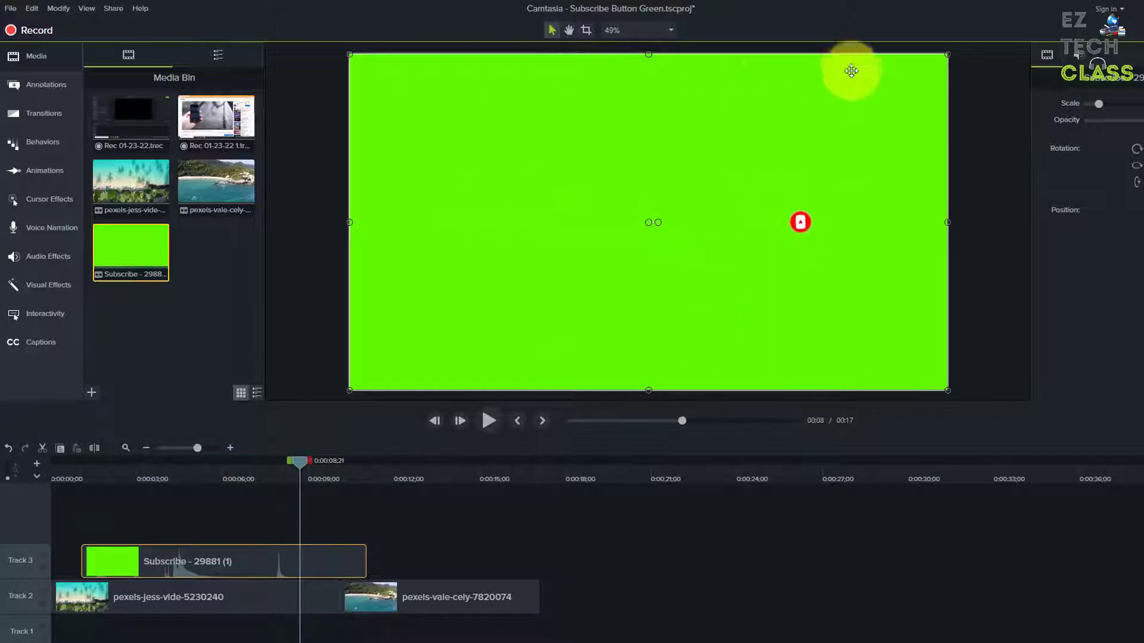
drag(302, 477, 137, 477)
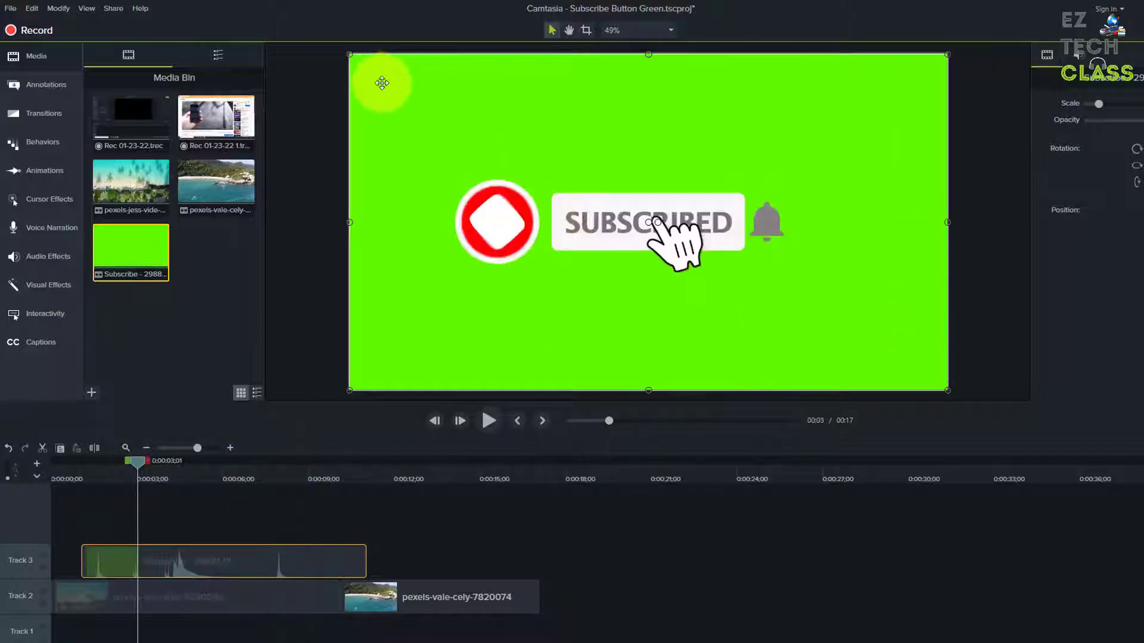
drag(350, 53, 768, 331)
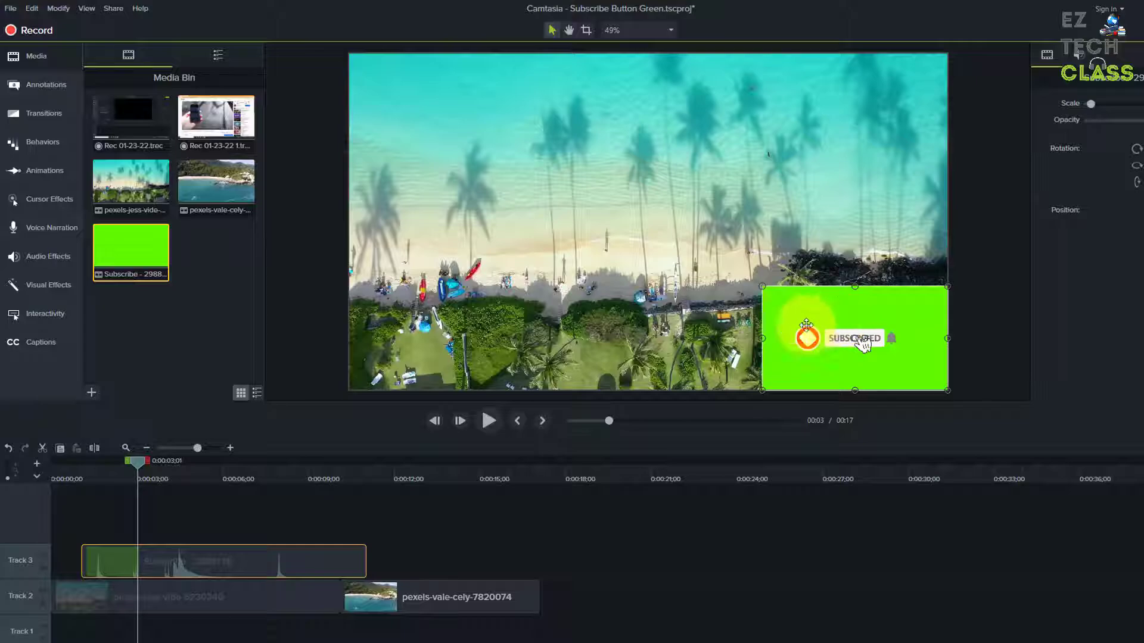
drag(791, 325, 820, 323)
mouse_move(765, 285)
mouse_down()
mouse_move(728, 261)
mouse_move(761, 280)
mouse_up()
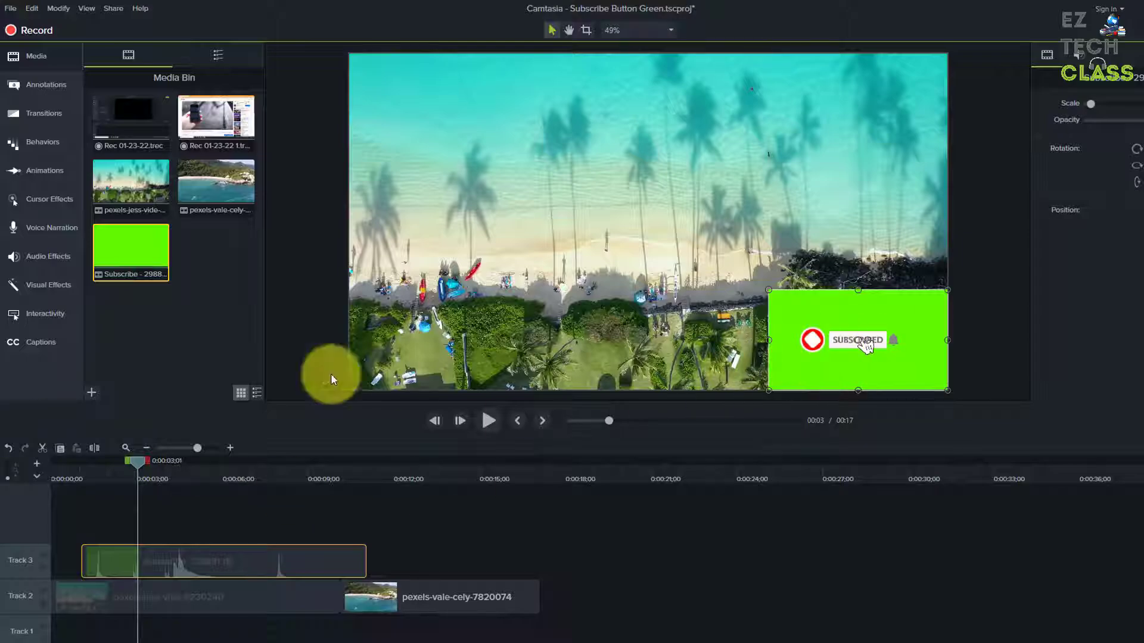
Apply the Remove a Color visual effect to the Subscribe clip and display its effect properties.
click(56, 288)
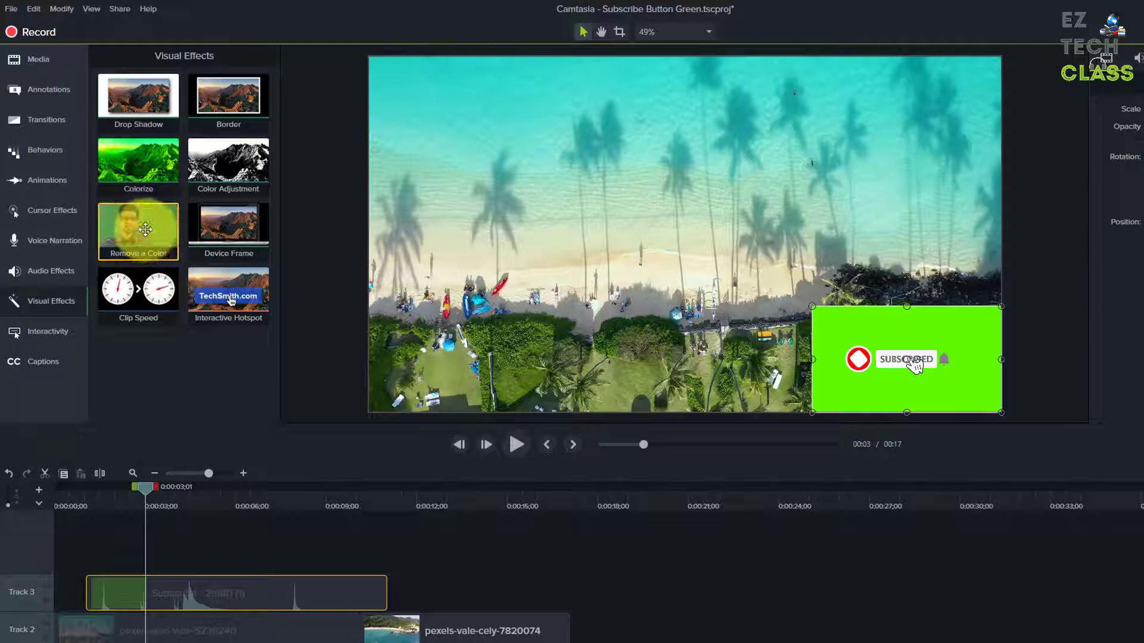
drag(149, 251, 176, 596)
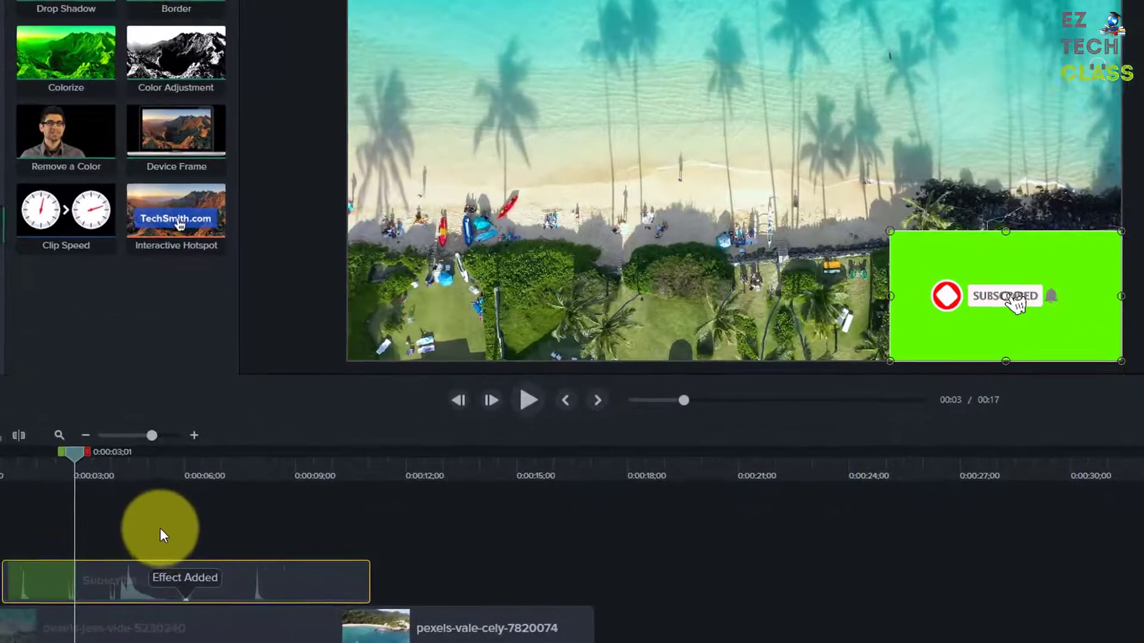
click(185, 599)
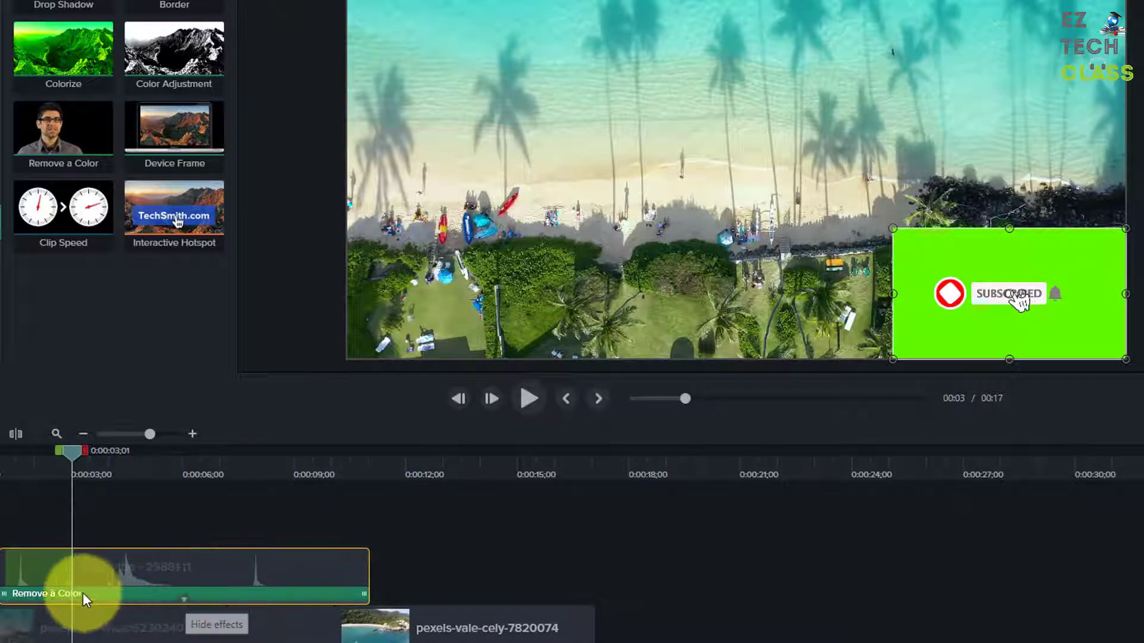
click(190, 599)
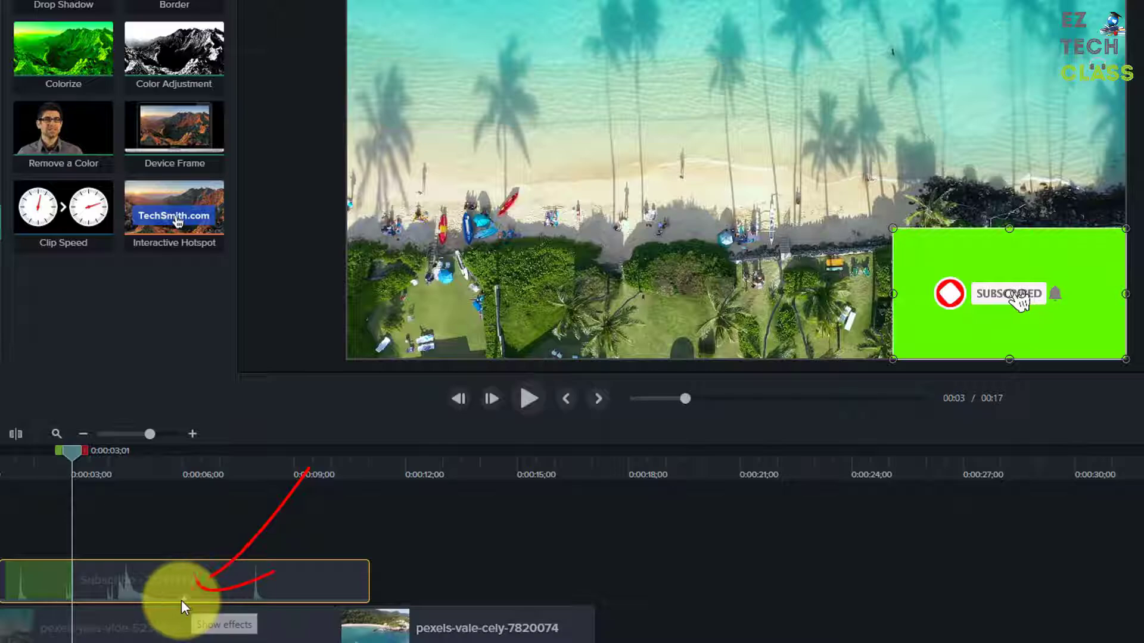
click(184, 600)
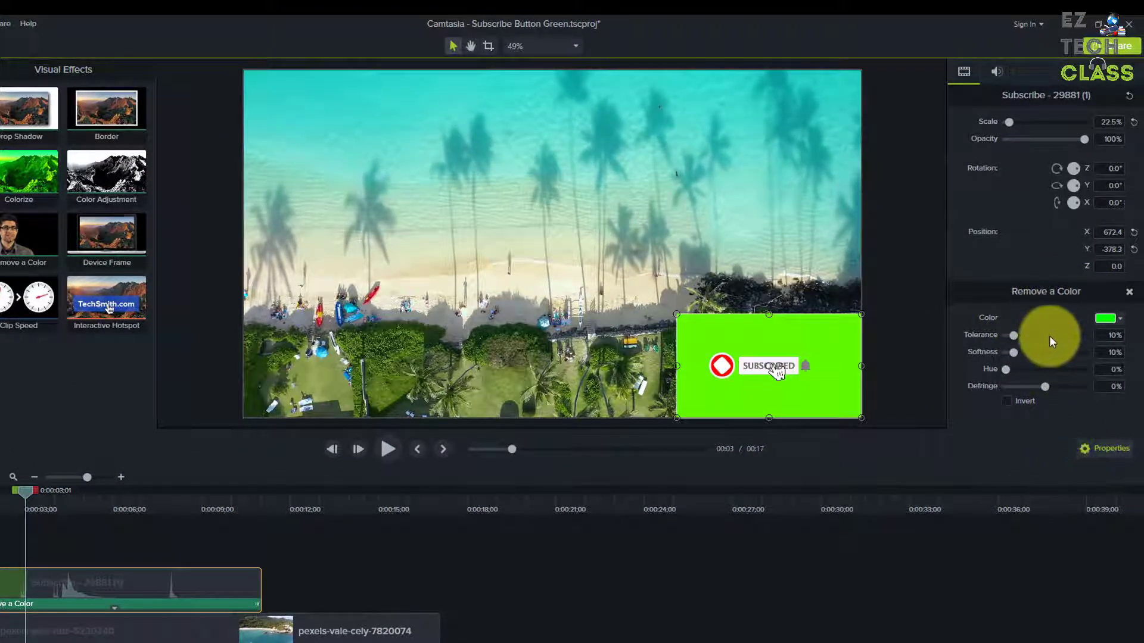
click(1097, 452)
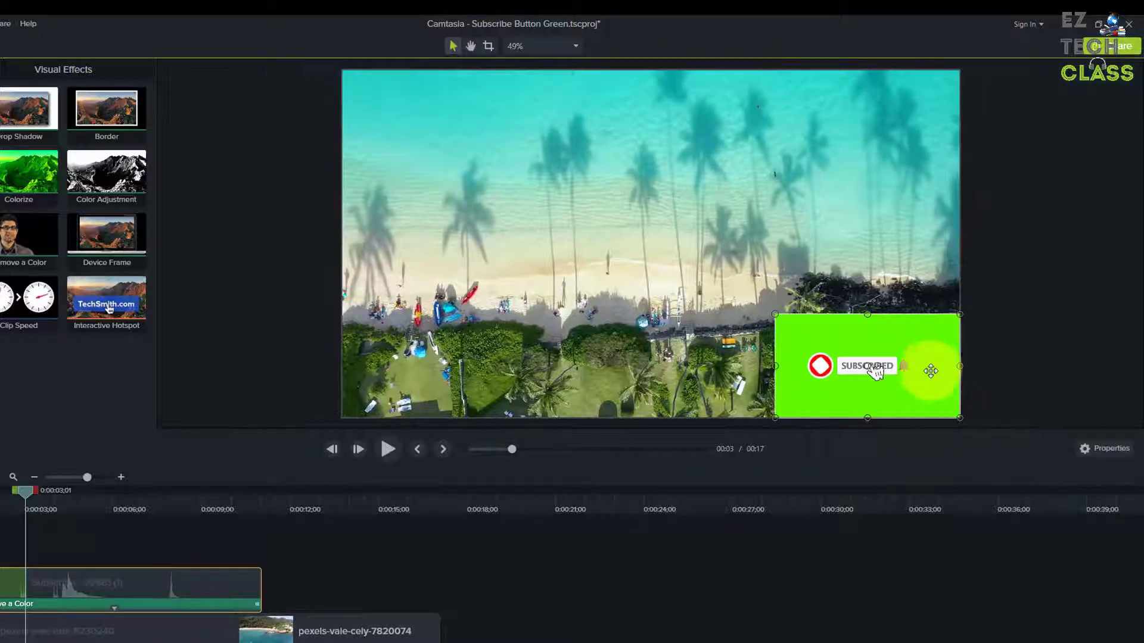
click(1095, 456)
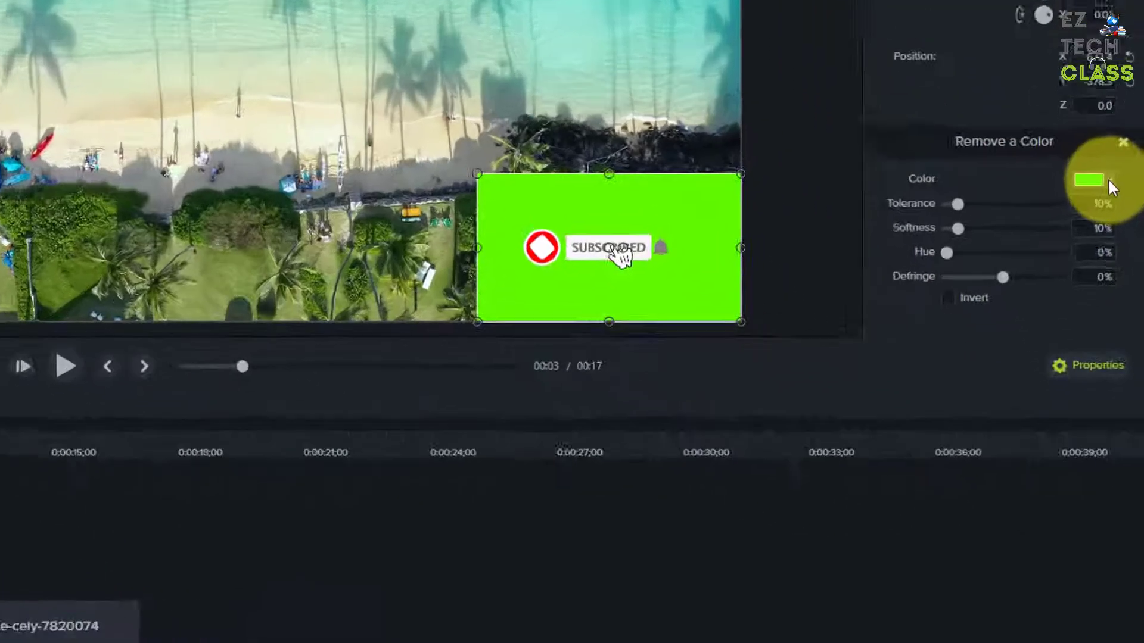
Set Remove a Color's colour to the green background sampled from the preview.
click(1107, 322)
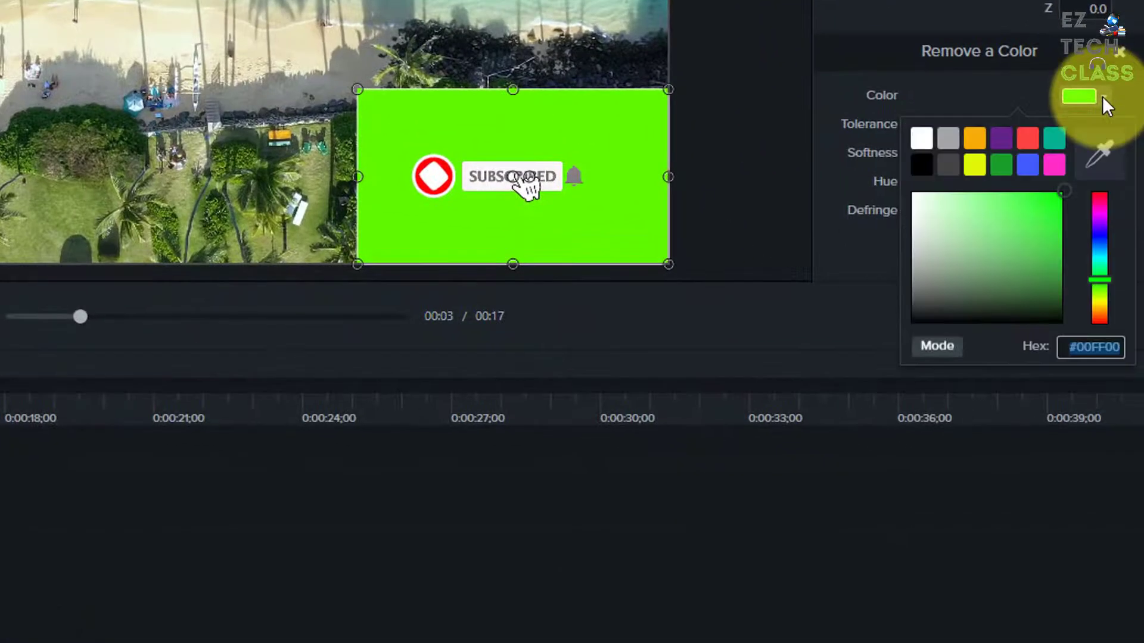
click(1101, 152)
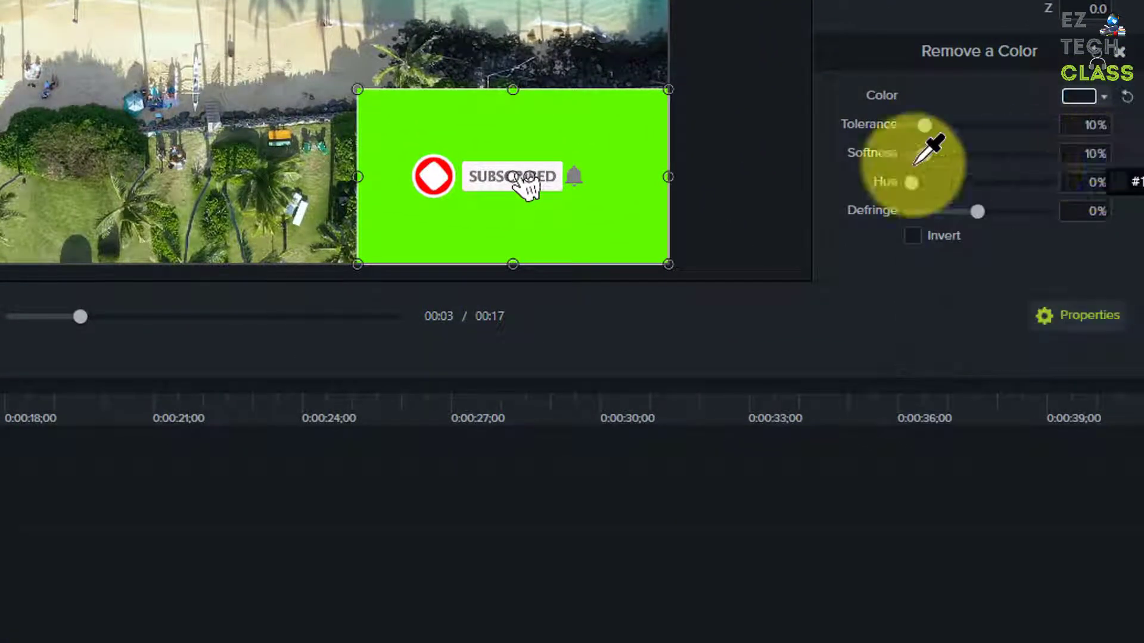
click(614, 127)
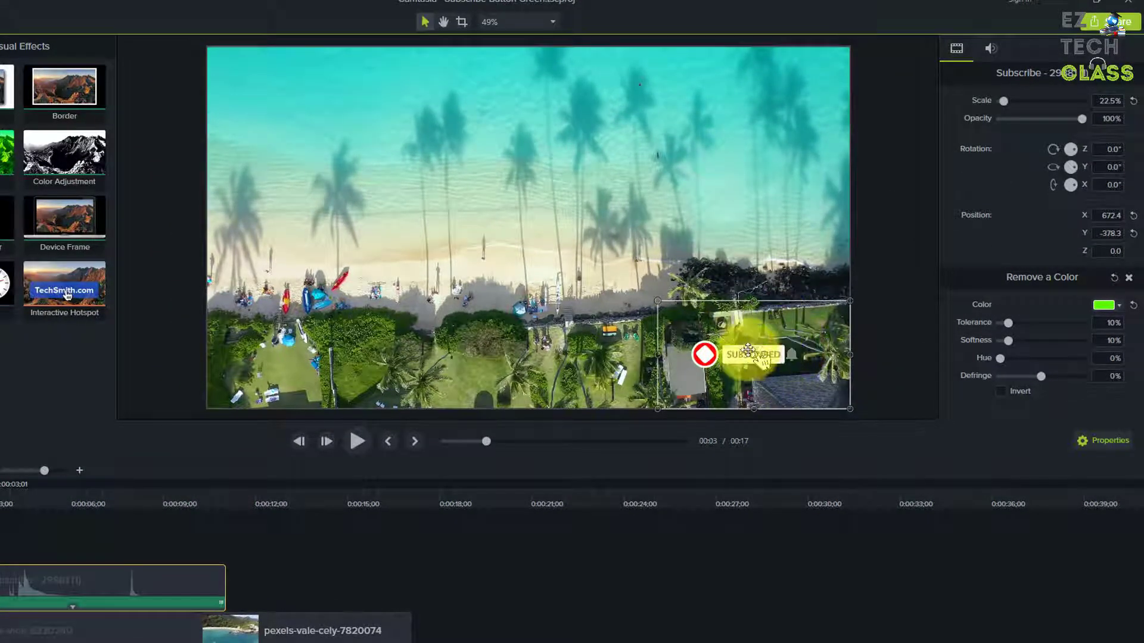
Play and scrub the composited video to check the keyed overlay, stopping around four seconds.
click(46, 468)
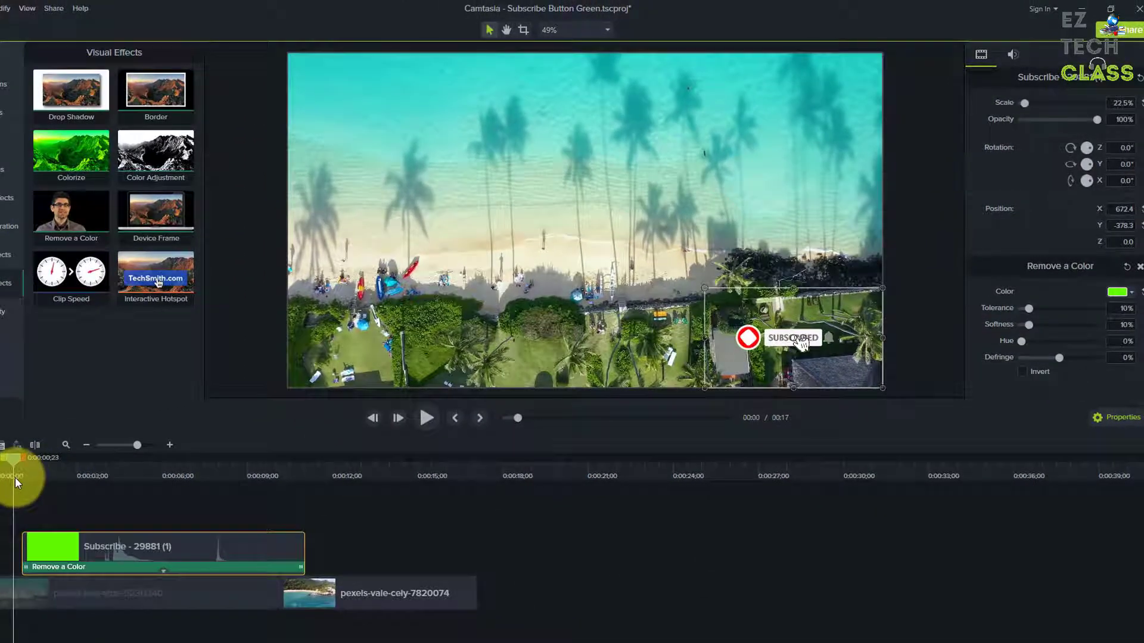
mouse_move(15, 478)
mouse_down()
mouse_move(238, 489)
mouse_move(13, 485)
mouse_move(24, 487)
mouse_up()
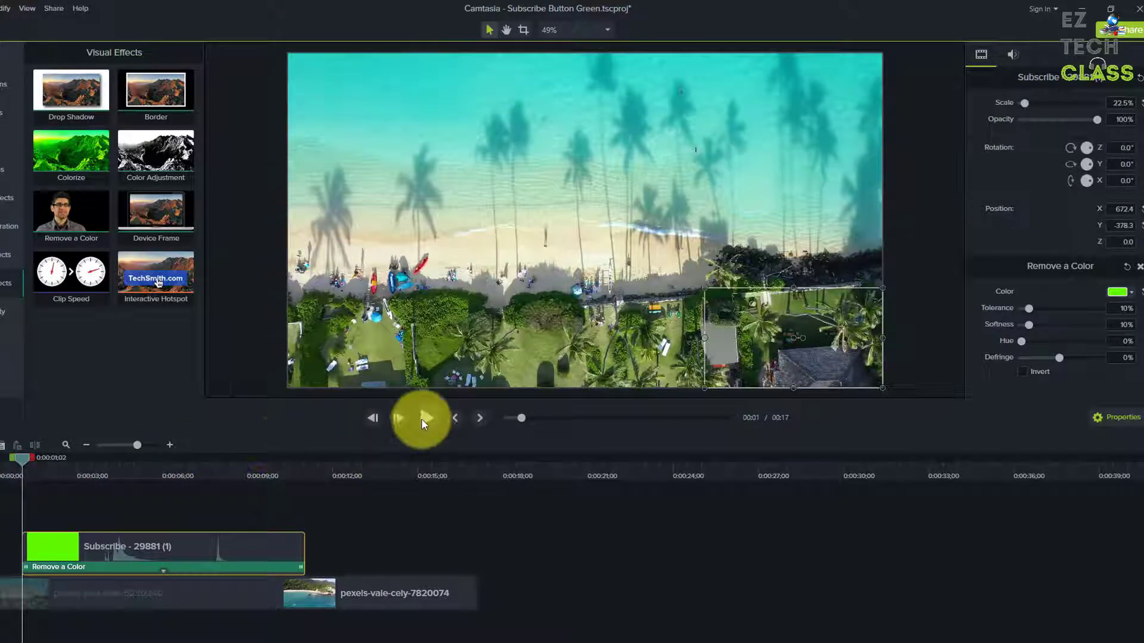
click(431, 418)
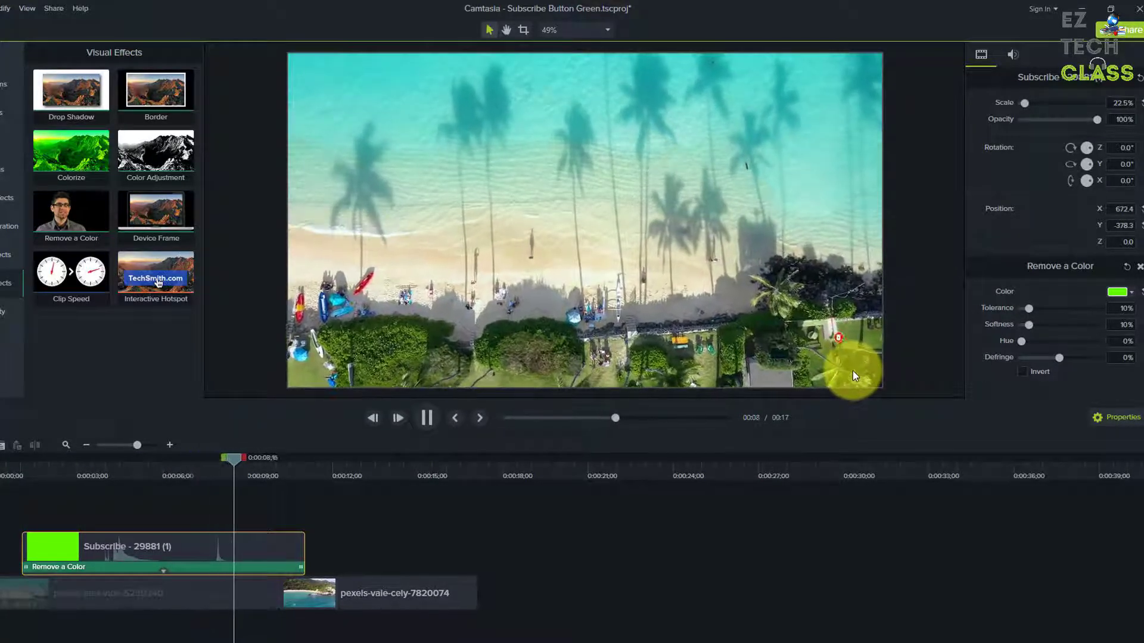
click(326, 462)
click(137, 463)
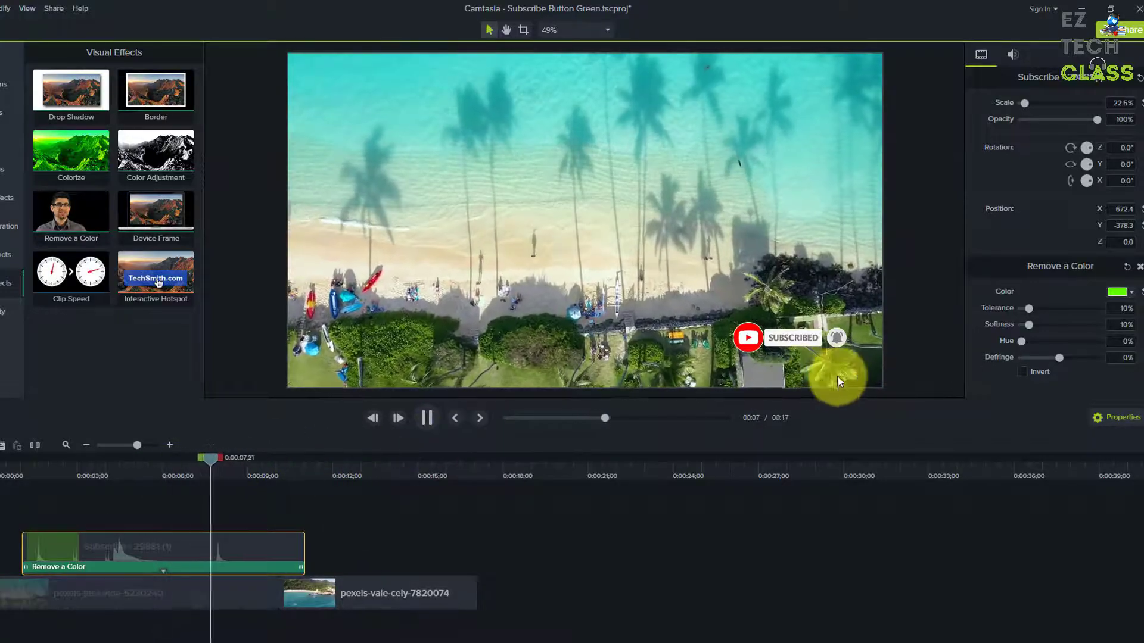
click(427, 418)
click(108, 461)
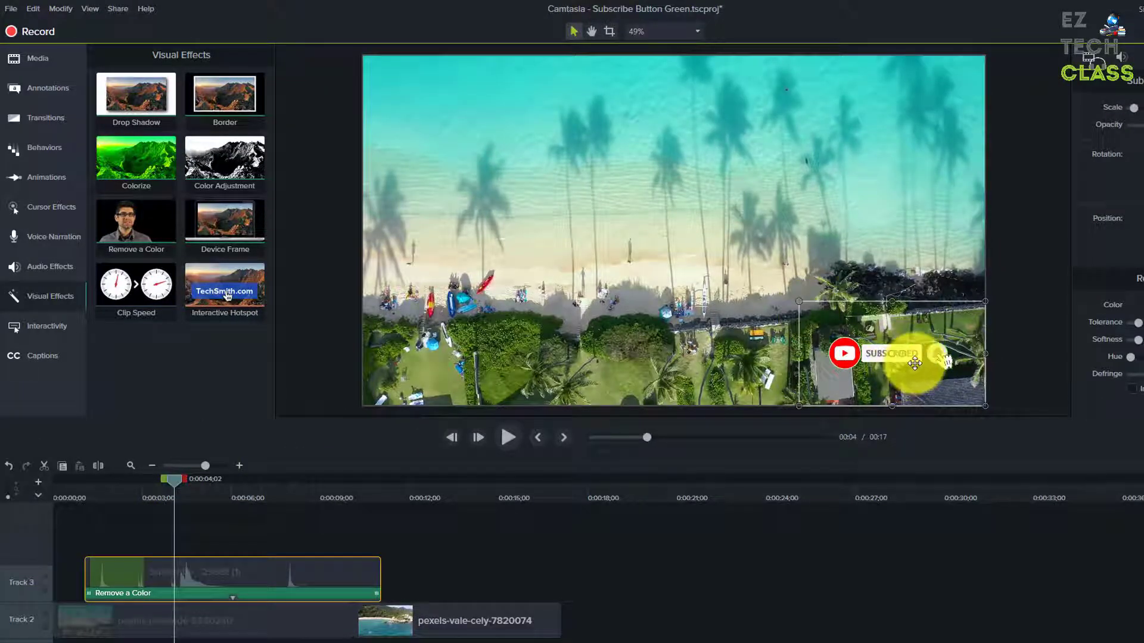
Enlarge the subscribe button overlay and preview its change from SUBSCRIBE to SUBSCRIBED.
drag(800, 302, 613, 197)
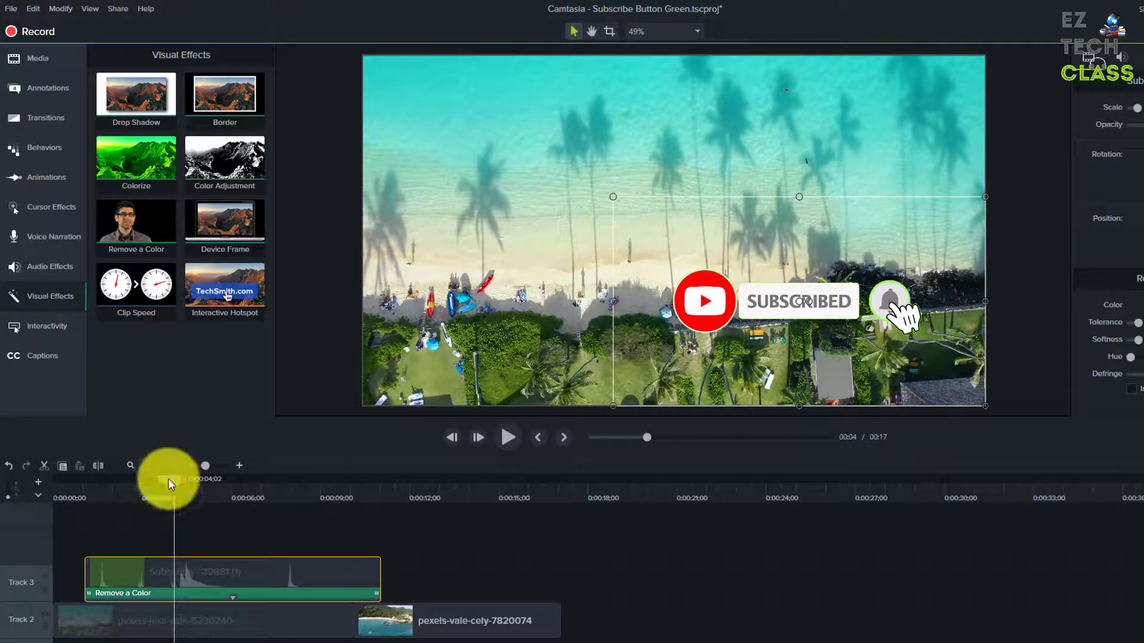
drag(168, 477, 112, 484)
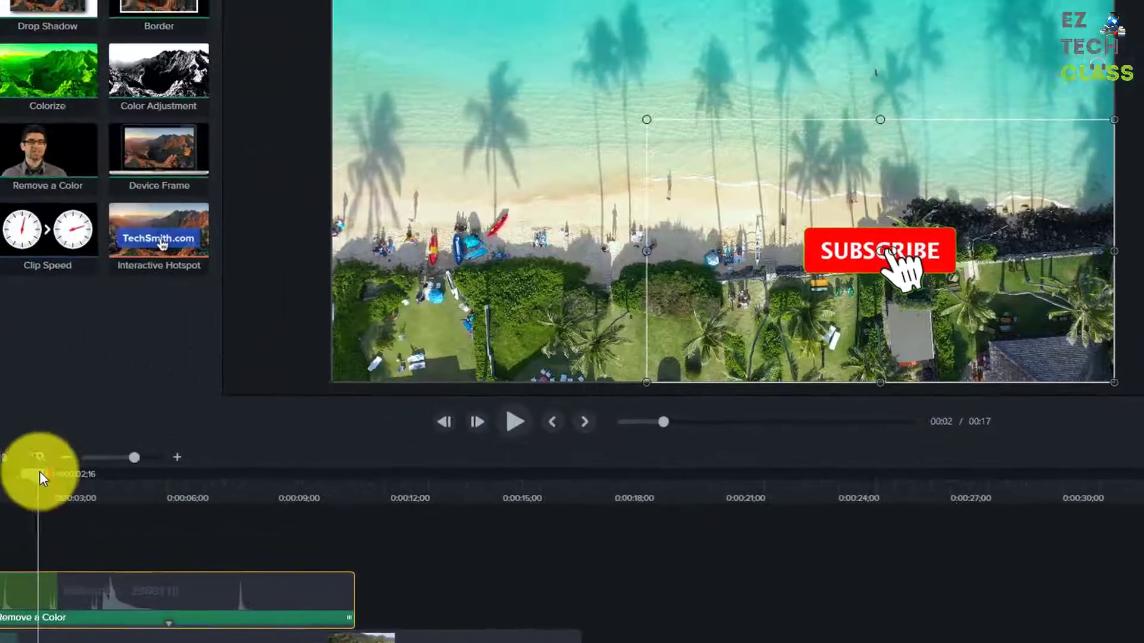
drag(39, 475, 59, 475)
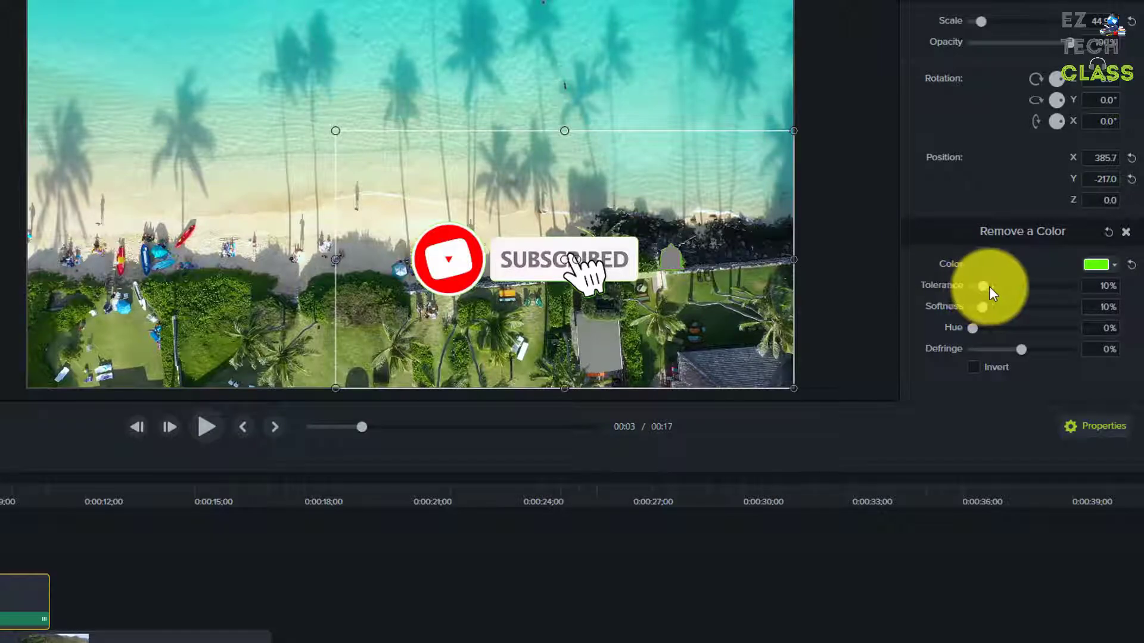
Compare Remove a Color tolerance values (raised, 0%, then about 13%) on the subscribe button.
drag(984, 287, 1014, 288)
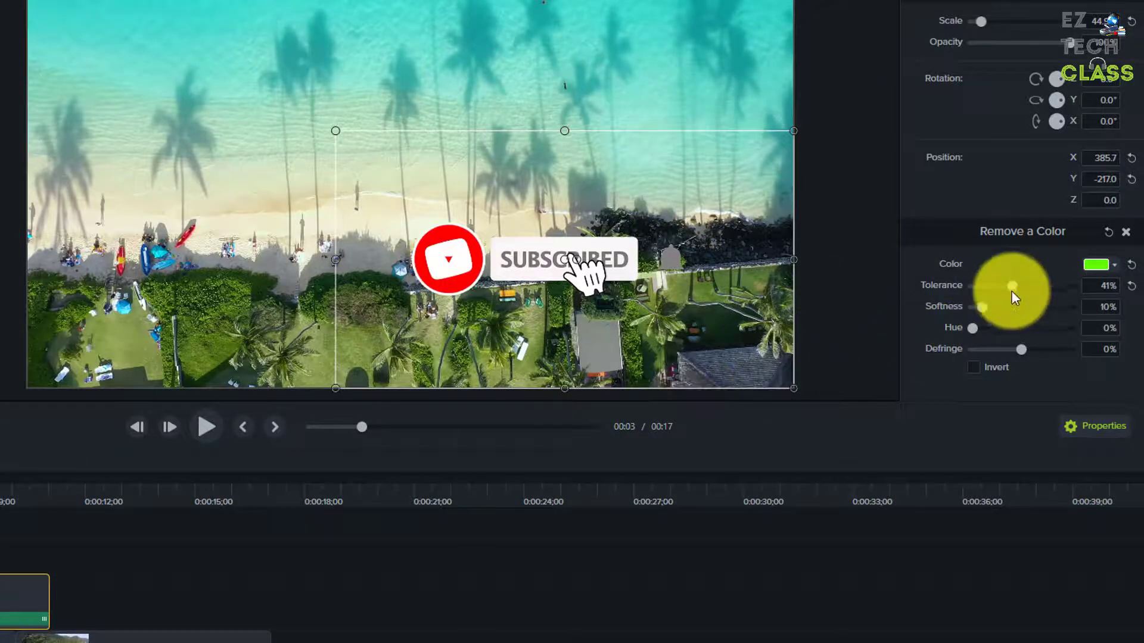
drag(1013, 287, 967, 289)
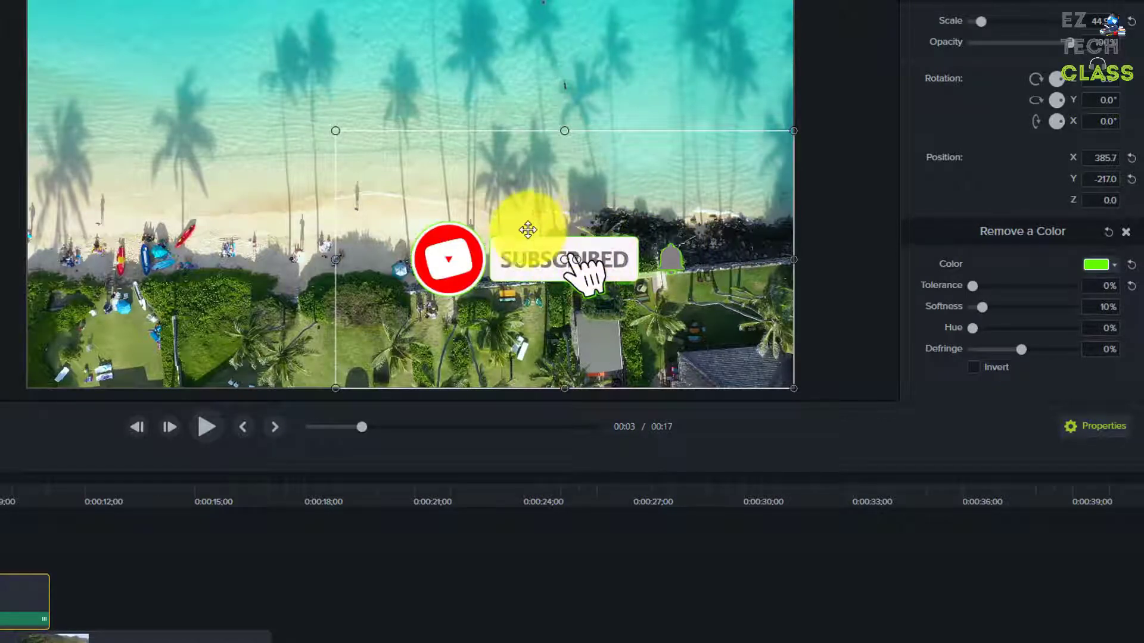
drag(974, 283, 989, 284)
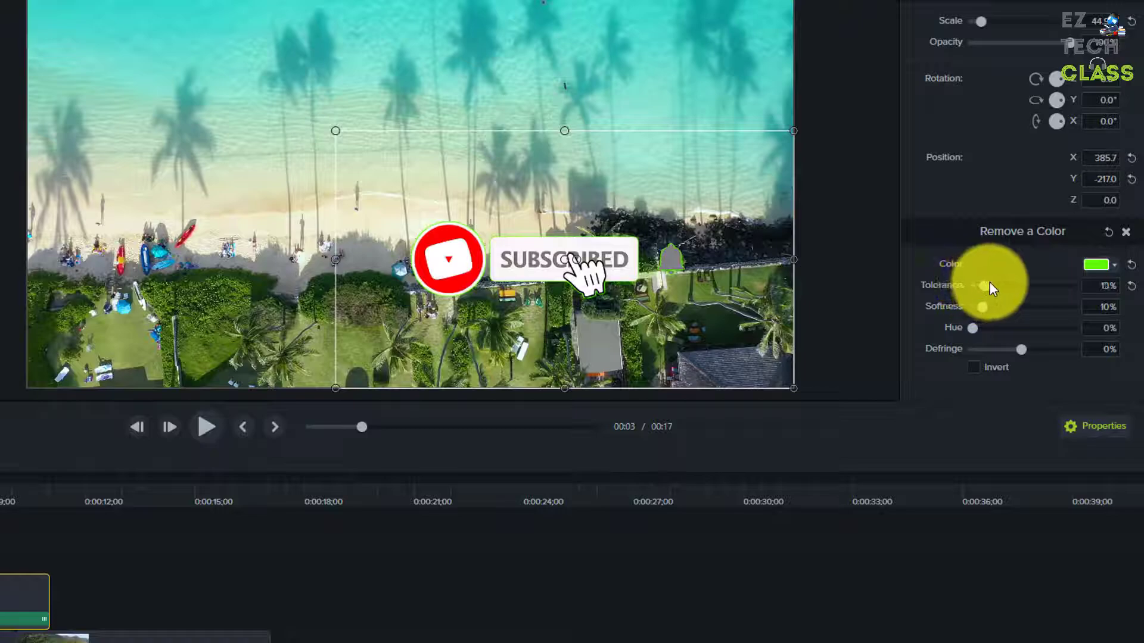
drag(449, 199, 216, 347)
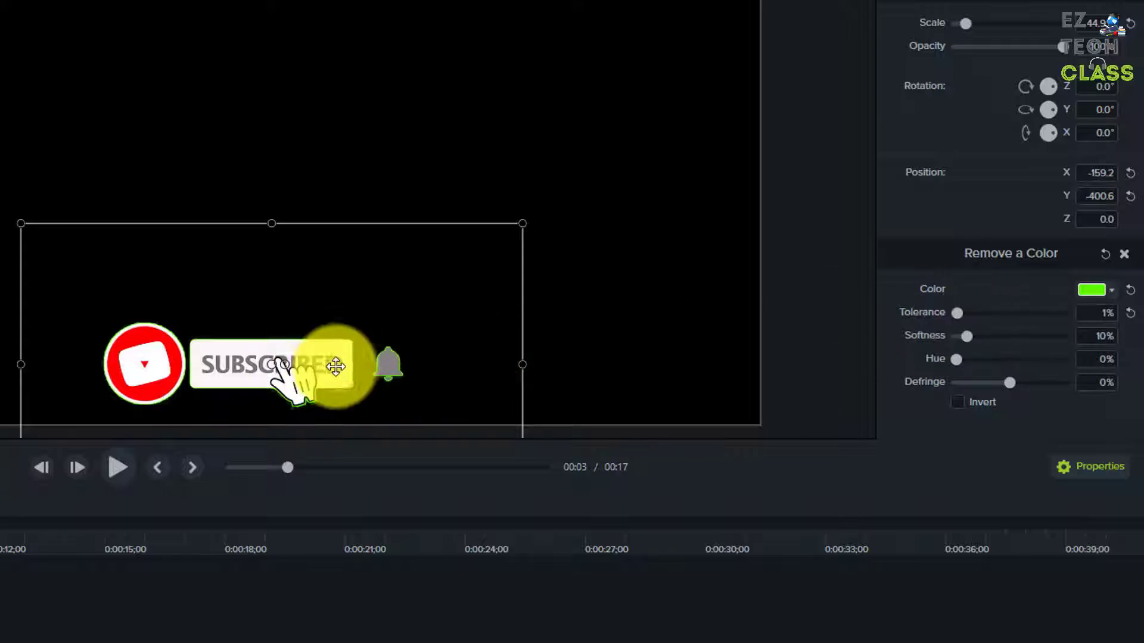
Set Tolerance to 32% and place the pexels-jess beach clip on Track 2 at 0:00.
drag(957, 315, 991, 314)
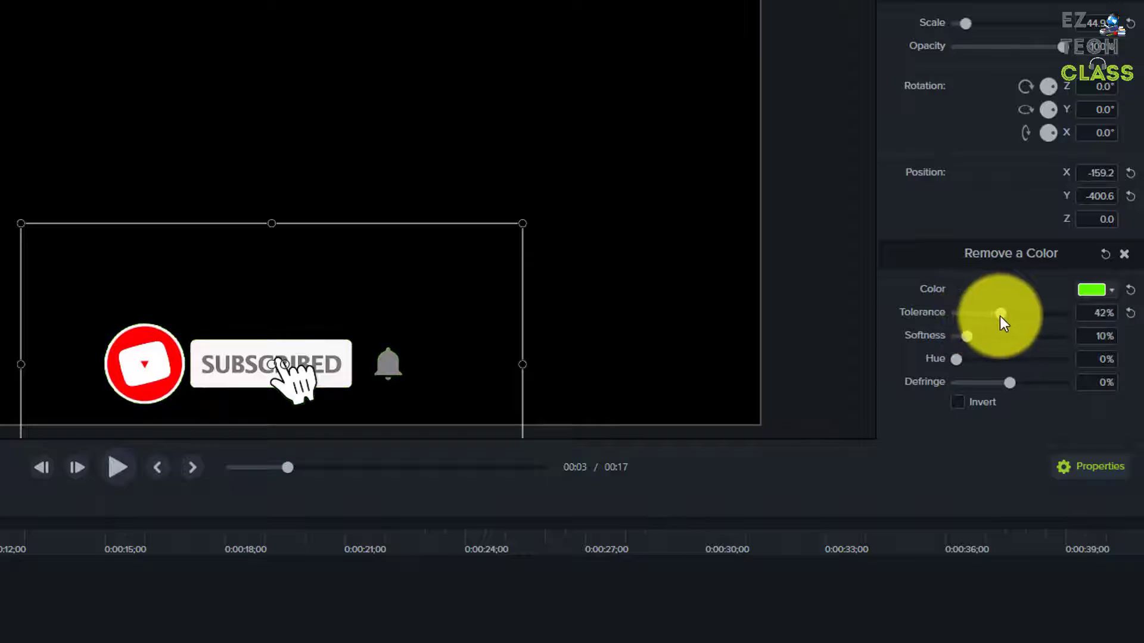
mouse_move(1000, 315)
mouse_down()
mouse_move(1026, 313)
mouse_move(987, 313)
mouse_up()
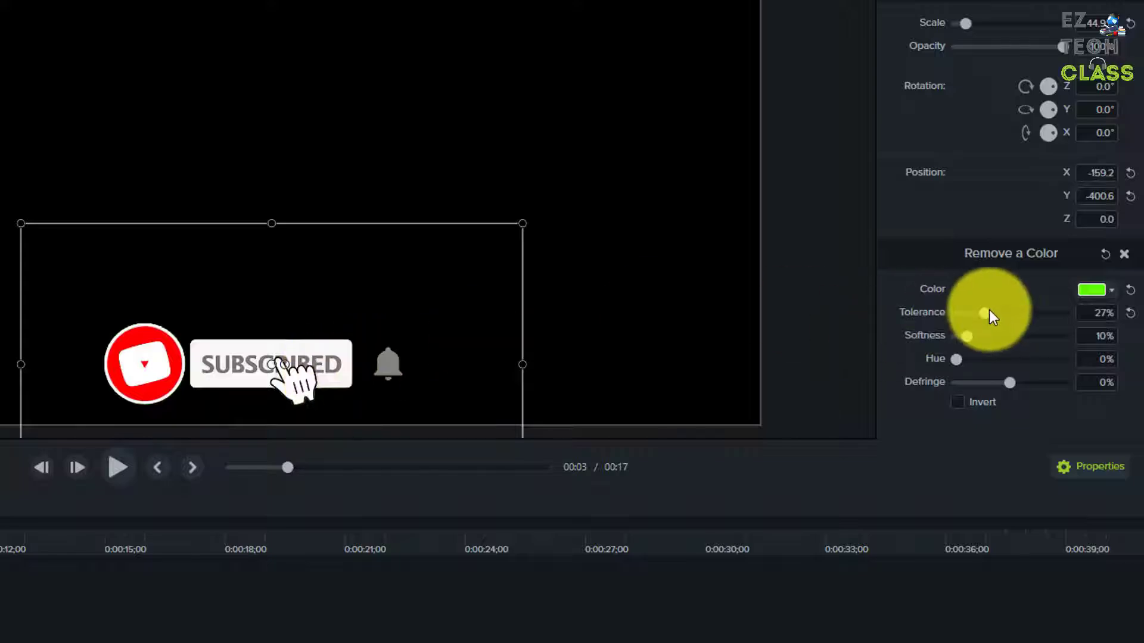
drag(997, 313, 991, 314)
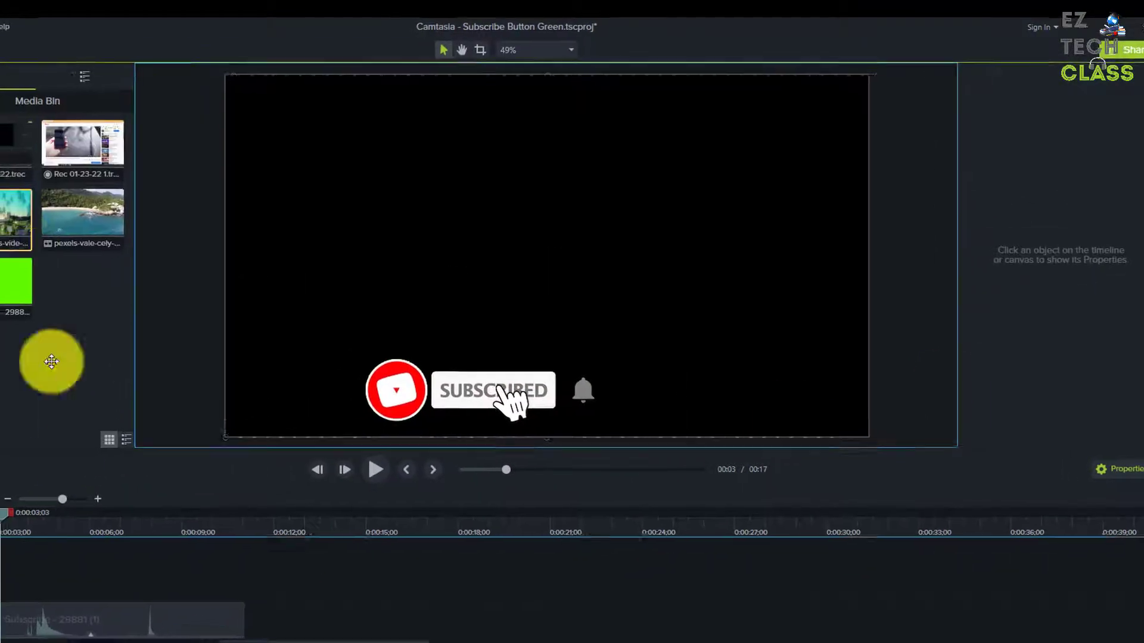
drag(101, 184, 33, 567)
drag(140, 455, 80, 461)
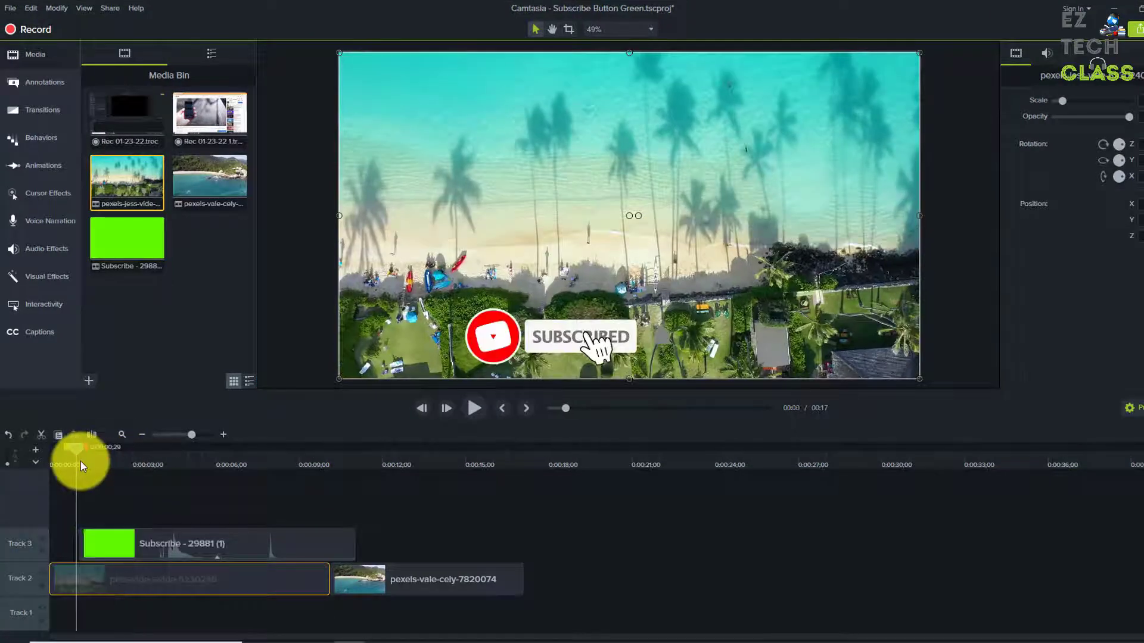
Play the preview, pause around 0:11, return to 0:04;01 and select the Track 3 Subscribe clip.
click(474, 408)
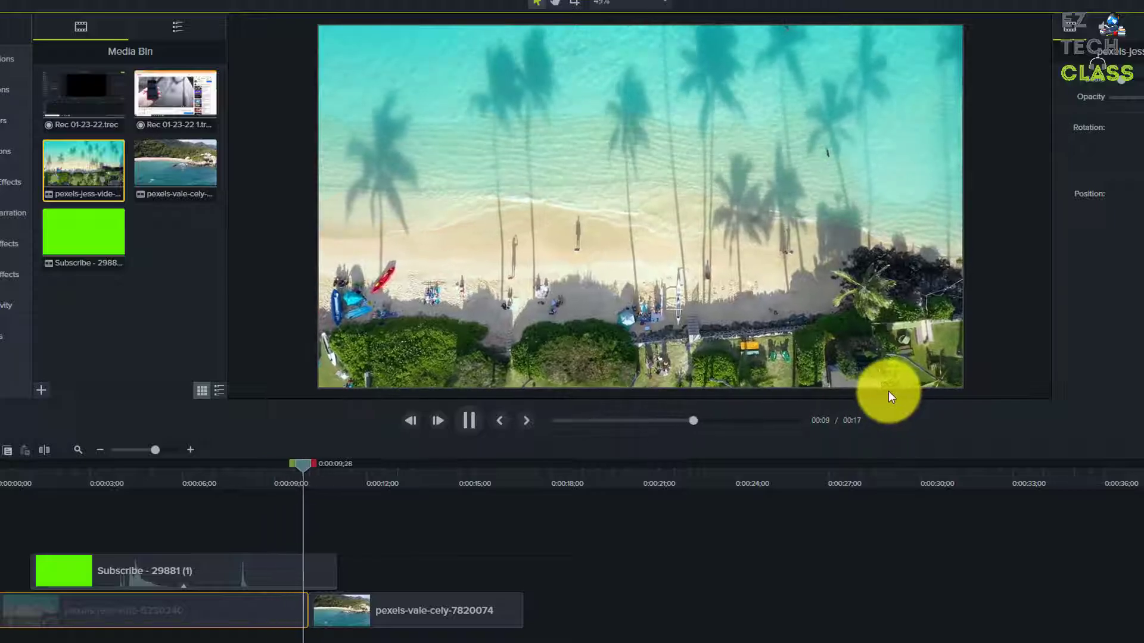
key(space)
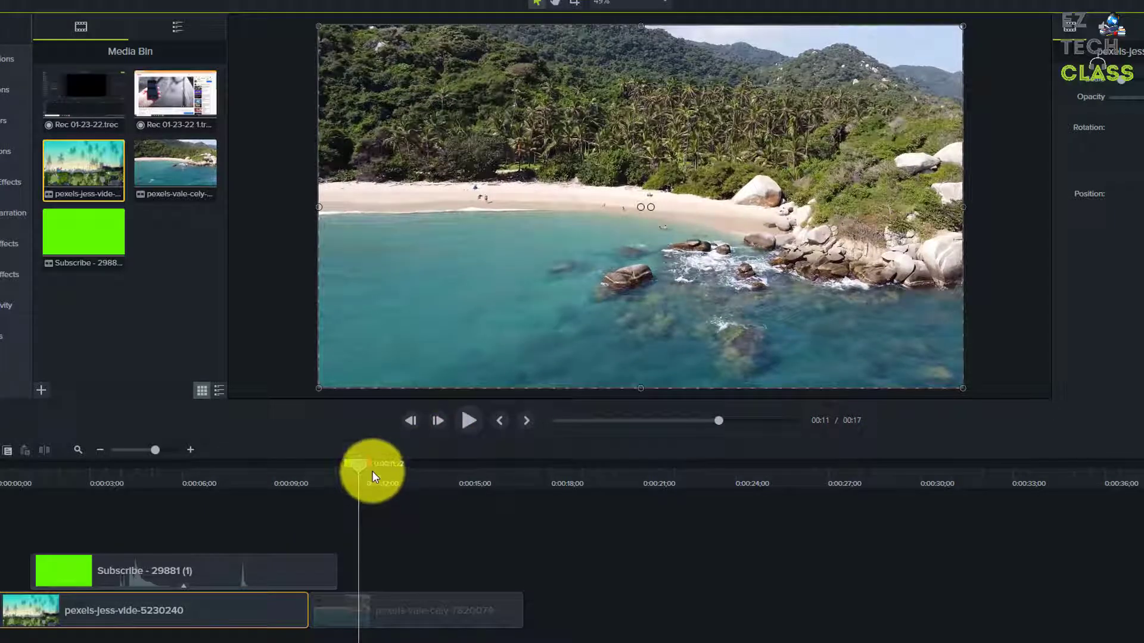
drag(348, 467, 121, 467)
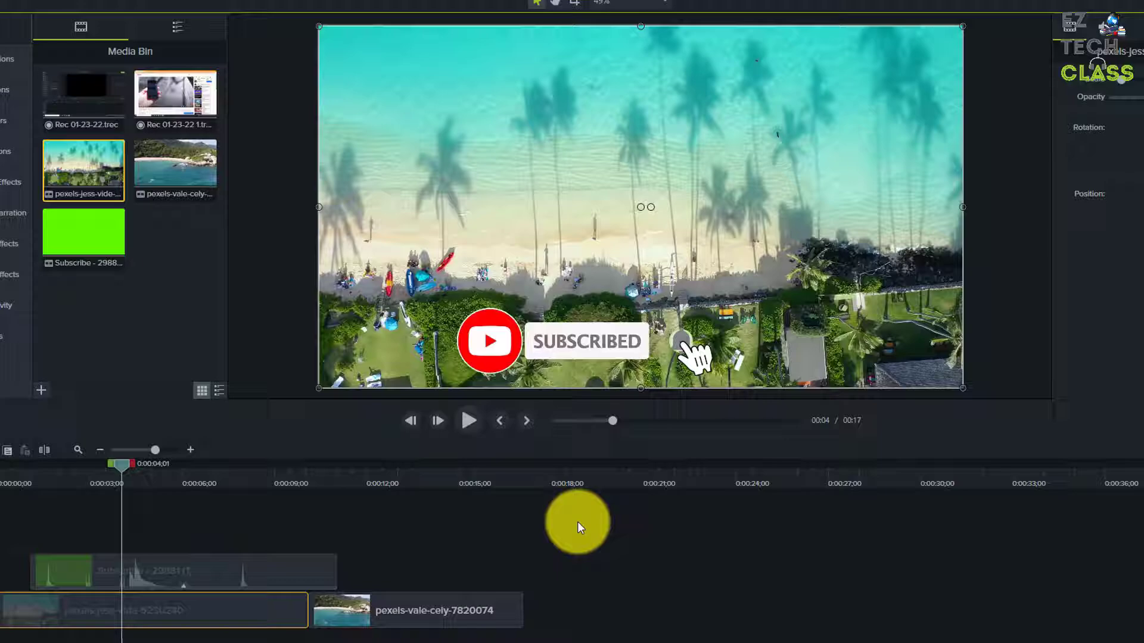
click(275, 574)
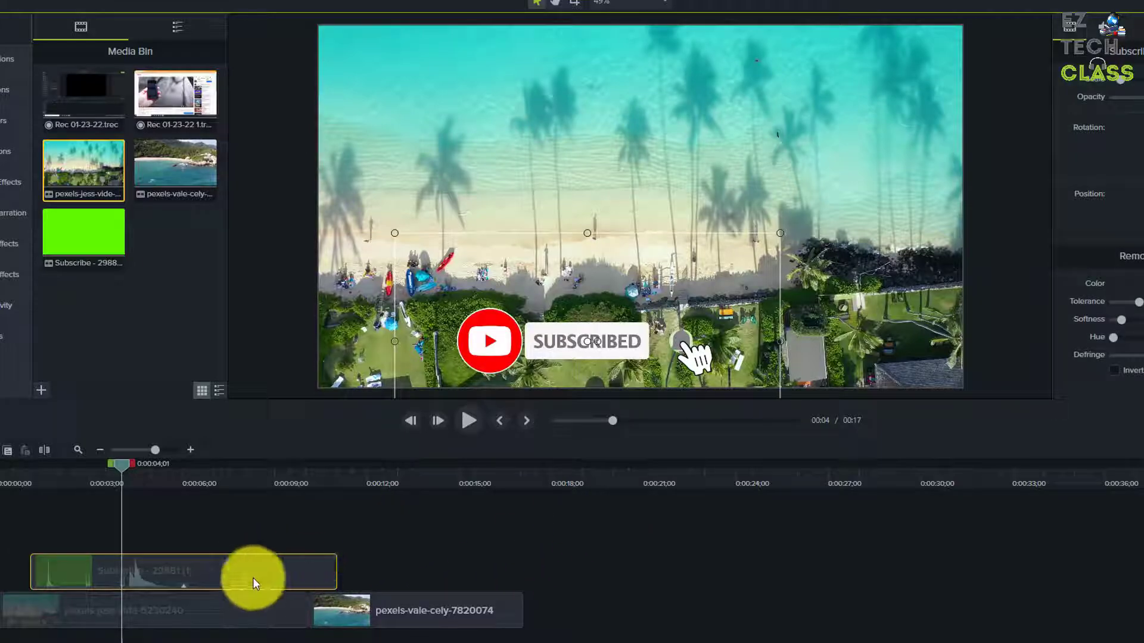
Add the Subscribe clip to the Library as 'Subcribe Button Jan 23', then delete it from the timeline.
right_click(255, 574)
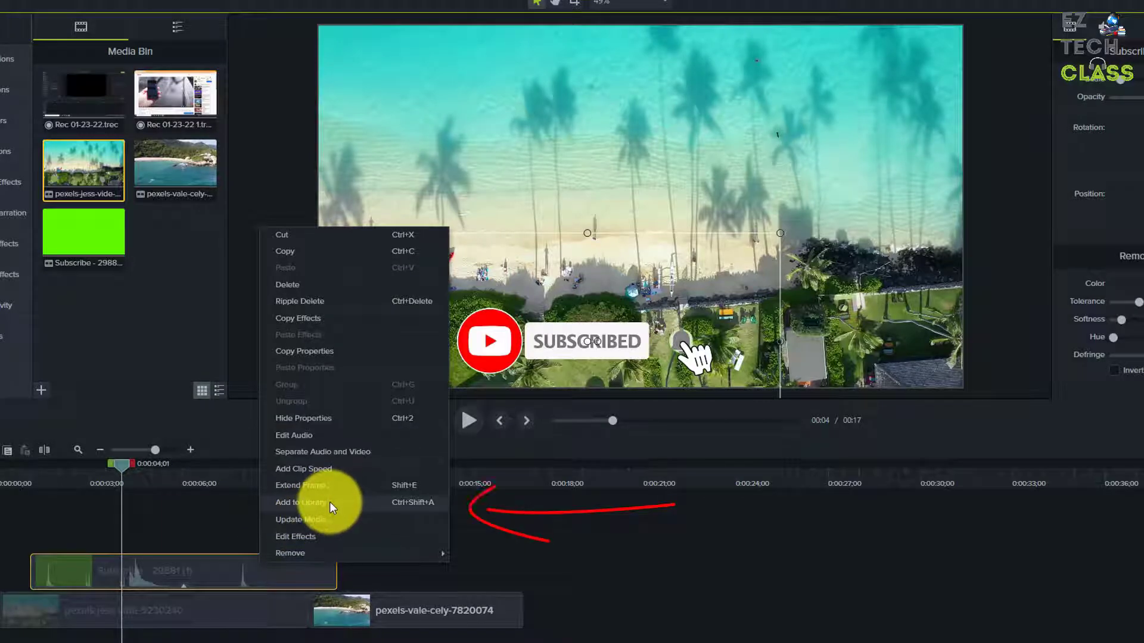
click(300, 503)
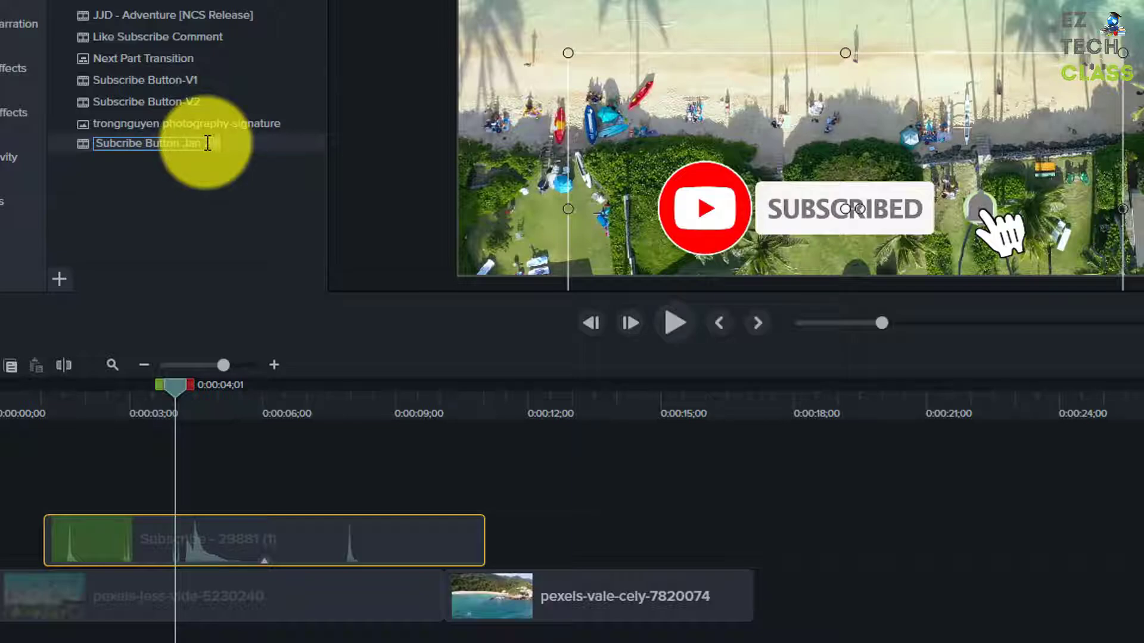
key(Return)
click(452, 475)
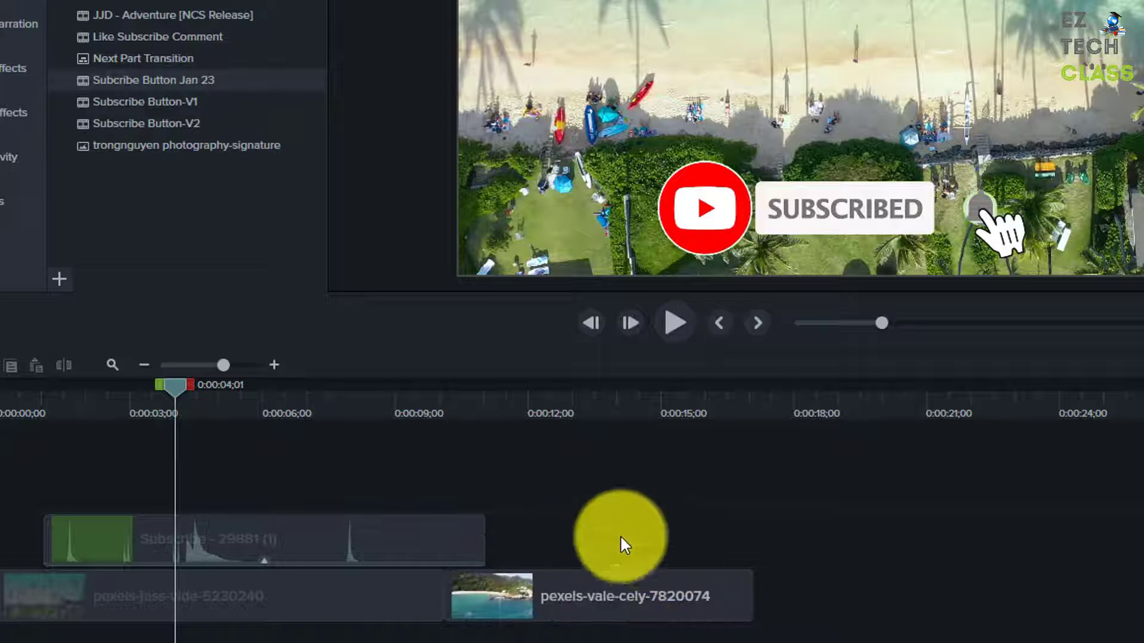
click(420, 541)
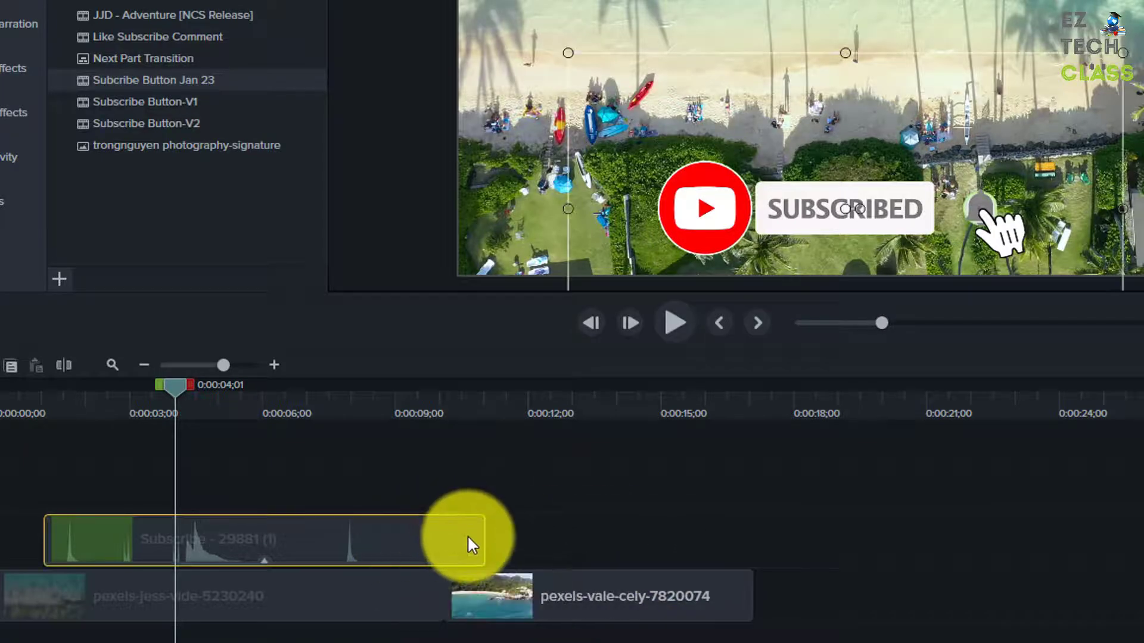
key(Delete)
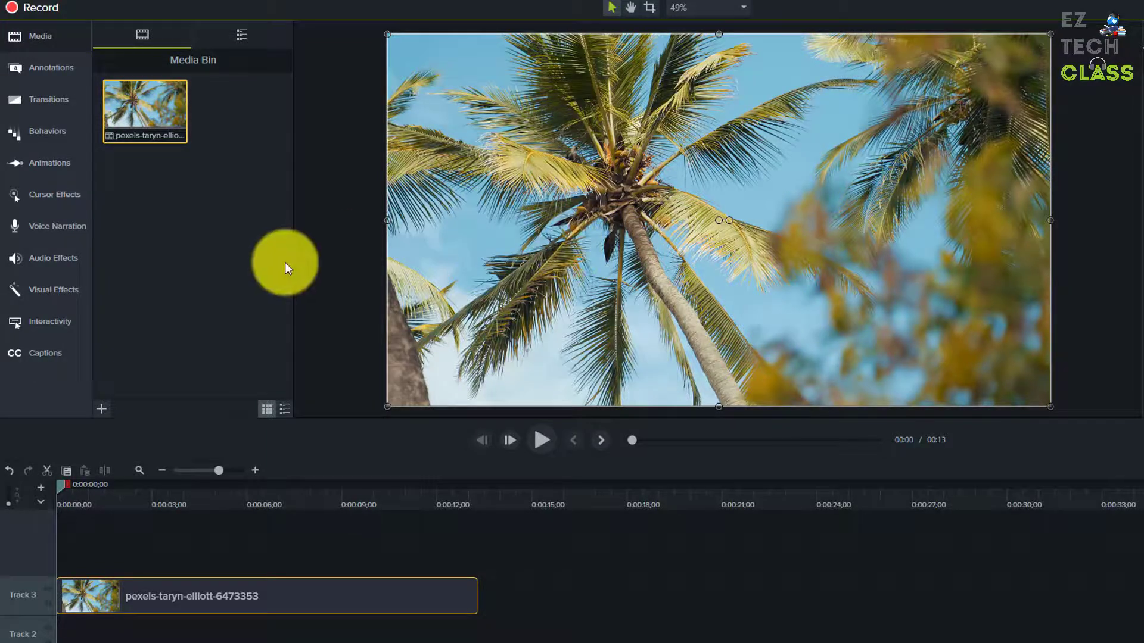
Preview the palm-tree clip on Track 3, then show the Library with 'Subcribe Button Jan 23'.
drag(246, 604, 267, 614)
drag(59, 481, 148, 506)
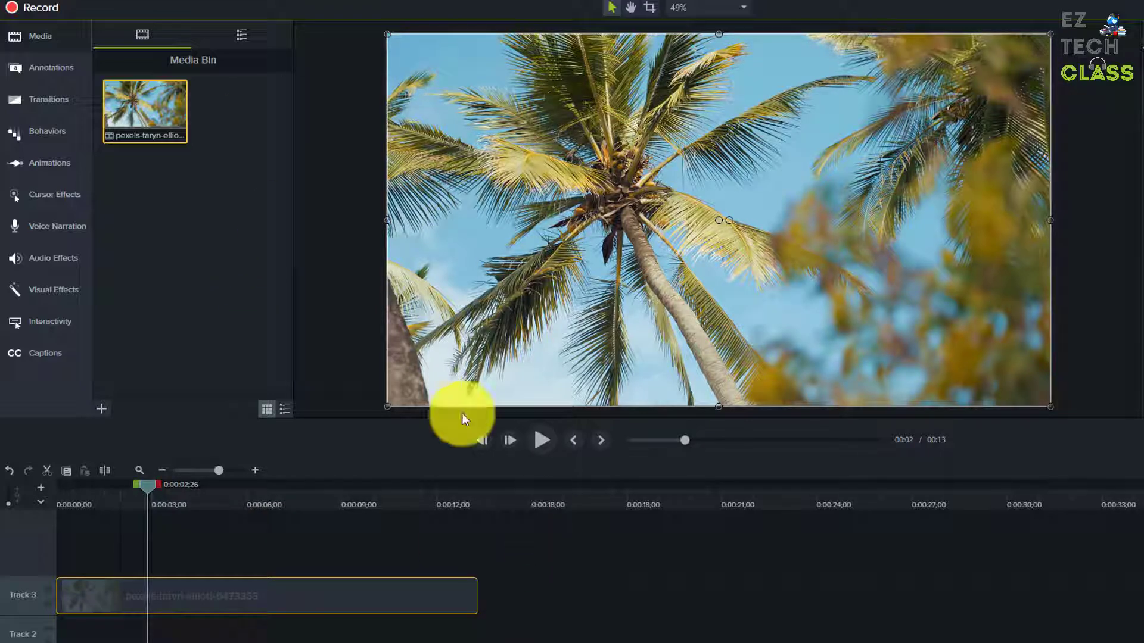
click(244, 34)
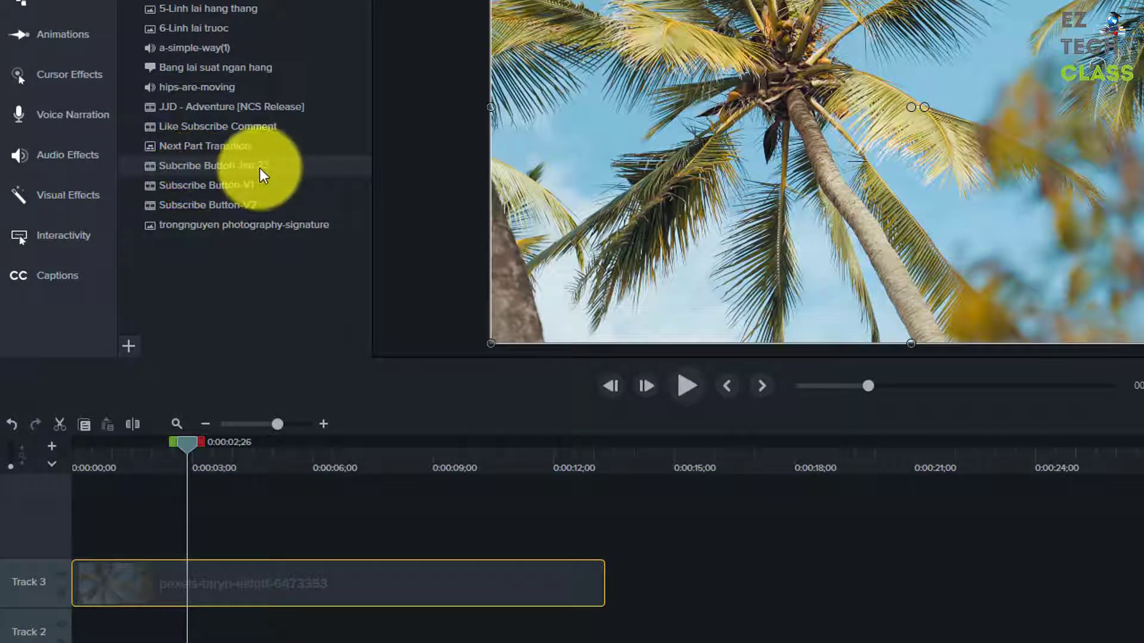
Place 'Subcribe Button Jan 23' on new Track 4 near 0:02 and play it back over the palm trees.
drag(257, 168, 310, 530)
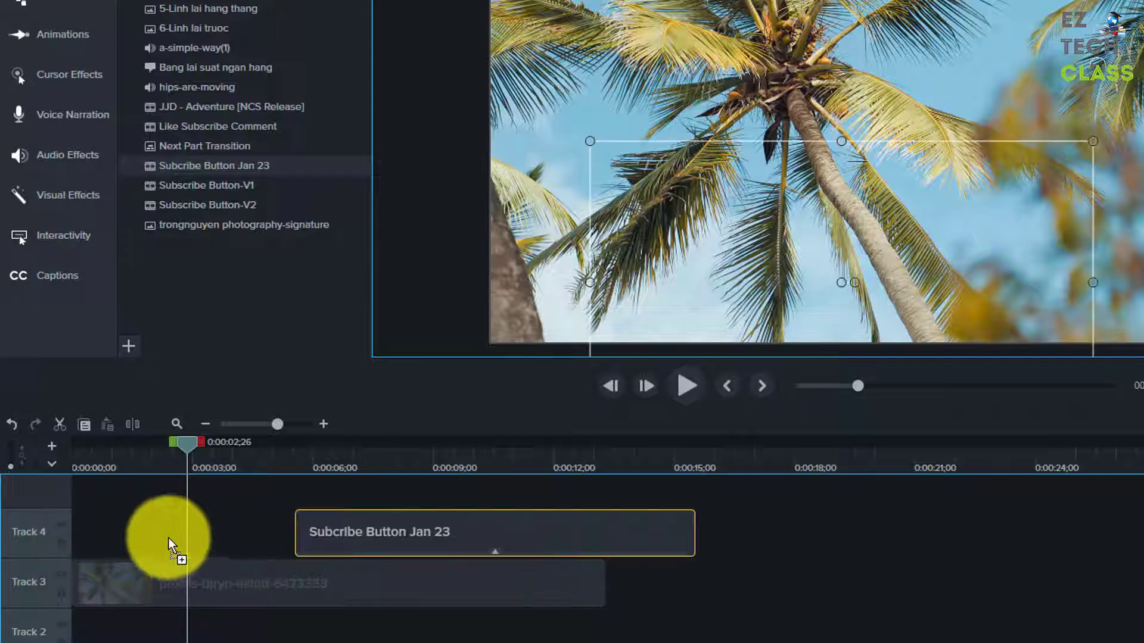
drag(169, 538, 153, 537)
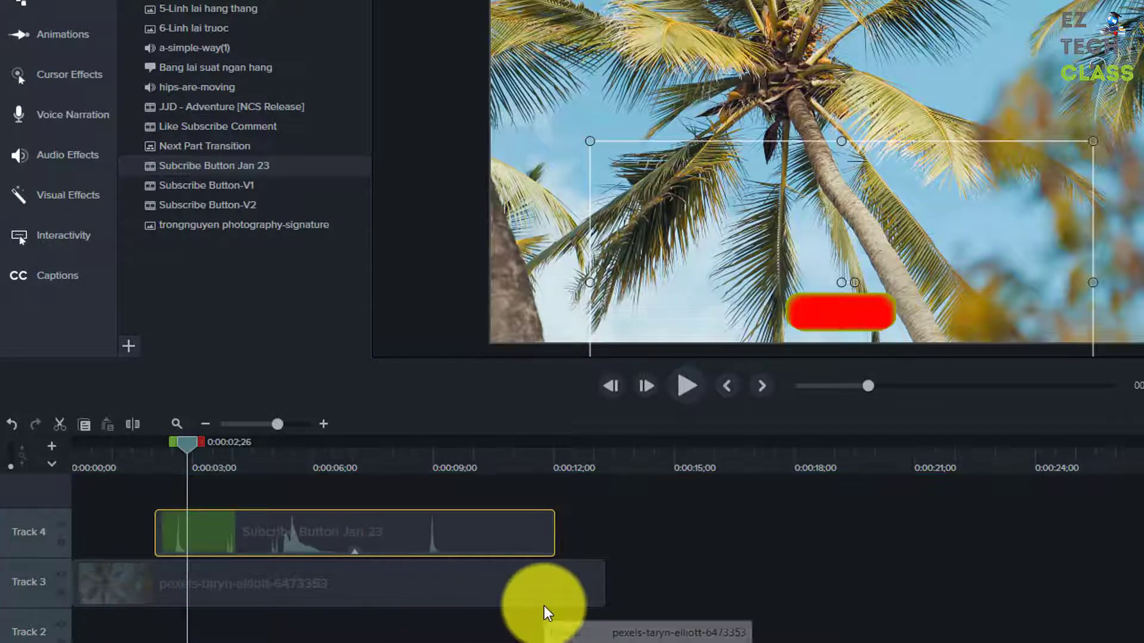
click(159, 465)
key(space)
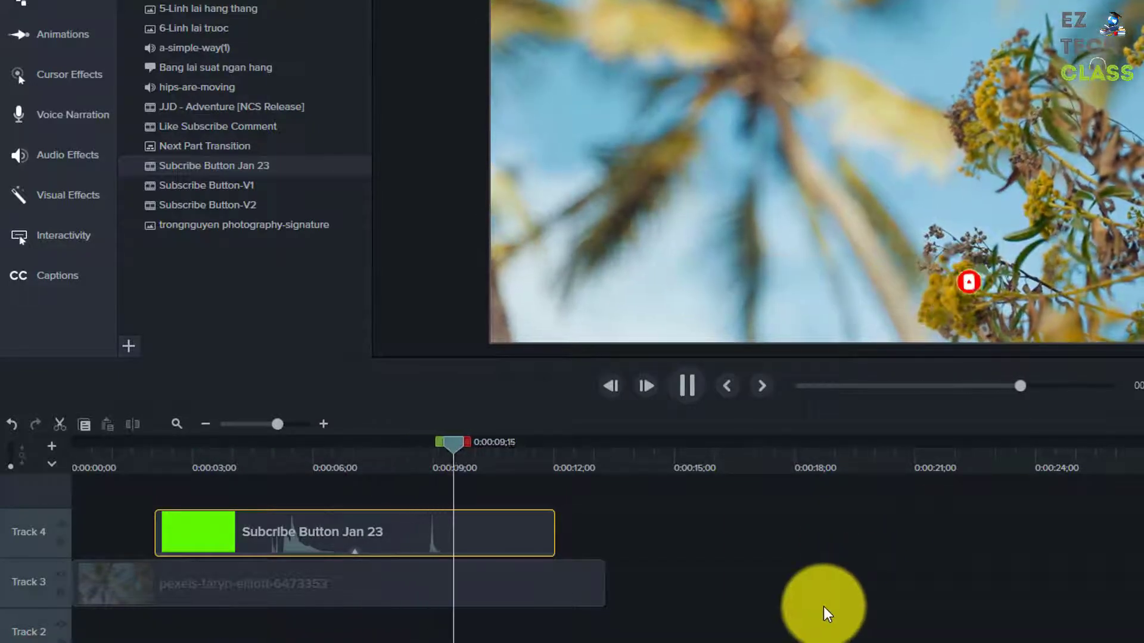
key(space)
Replace the button clip on Track 4 with a fresh copy and scrub its animation to about 0:07.
key(Delete)
drag(271, 195, 215, 540)
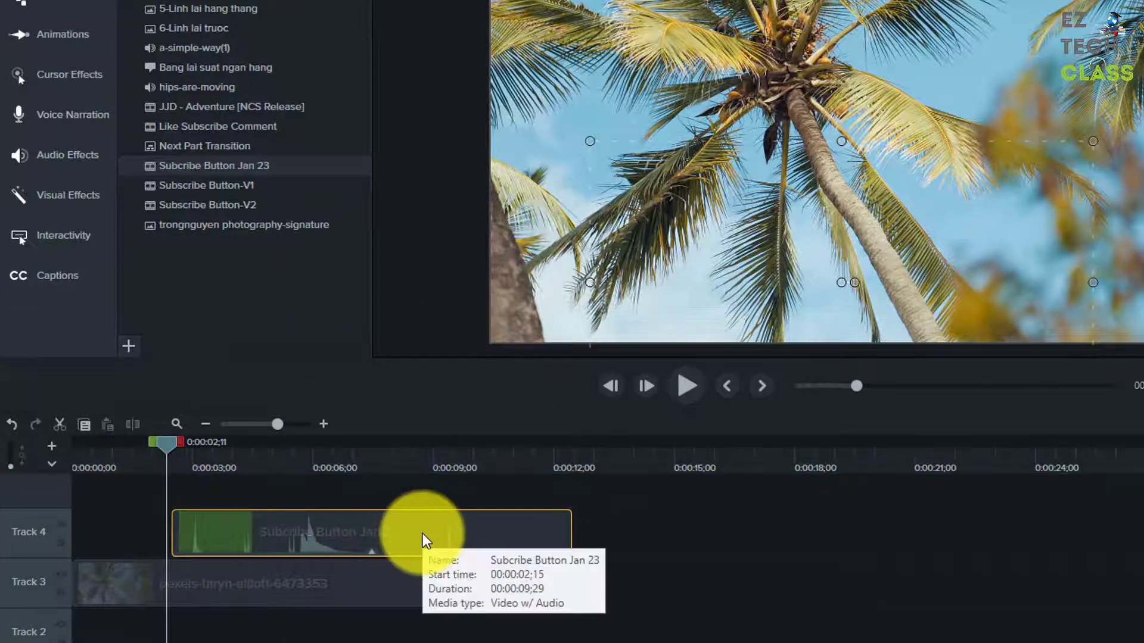
drag(192, 446, 371, 471)
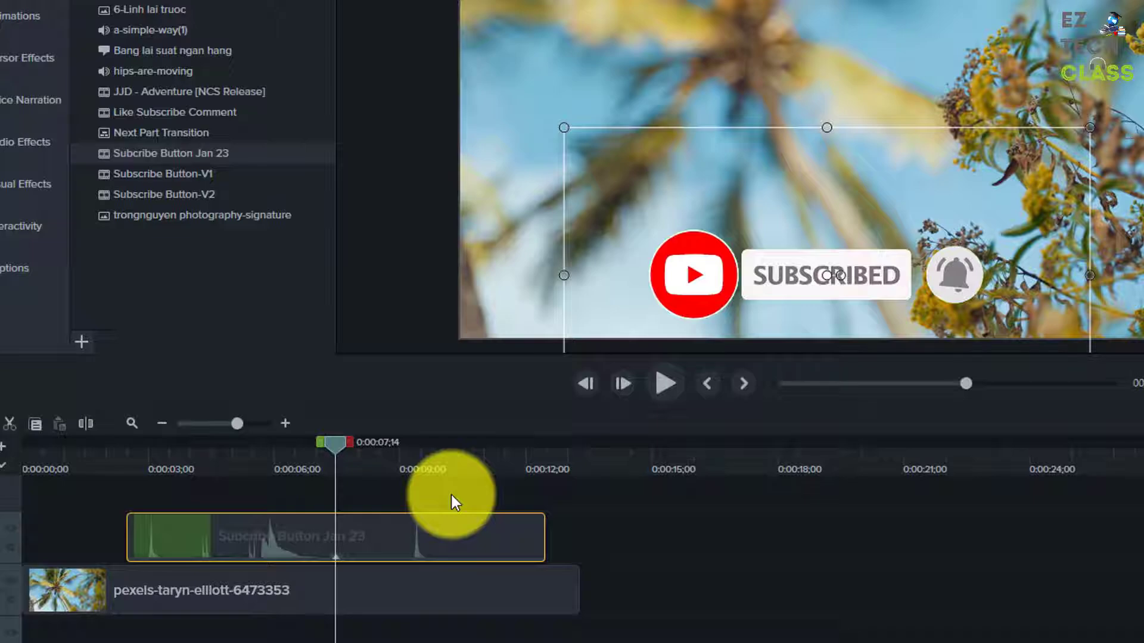
right_click(270, 538)
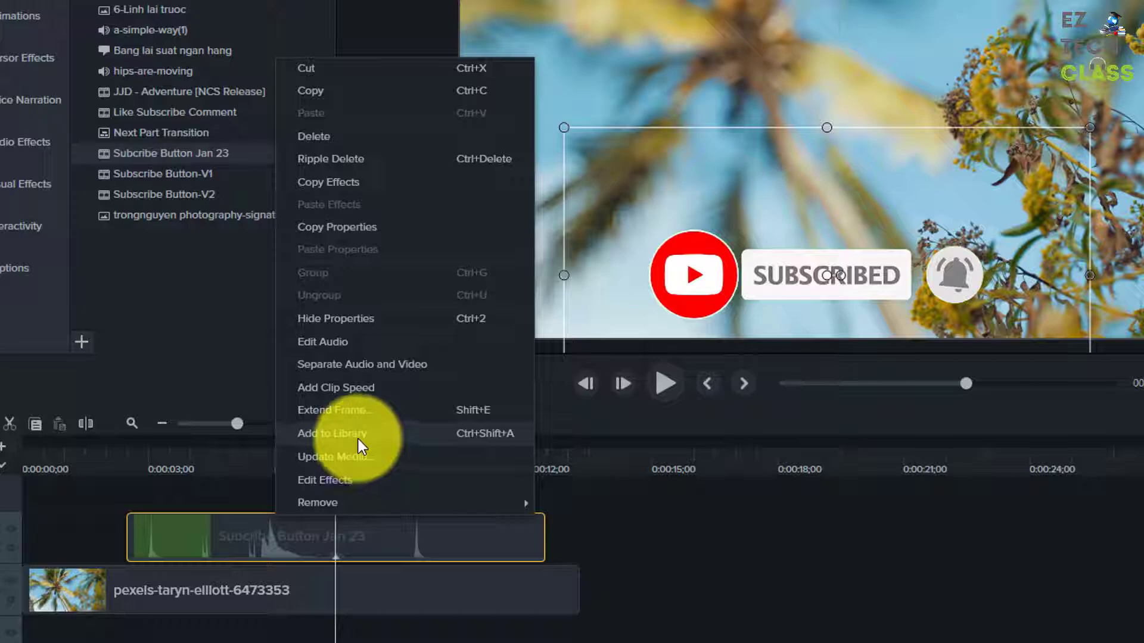
click(212, 277)
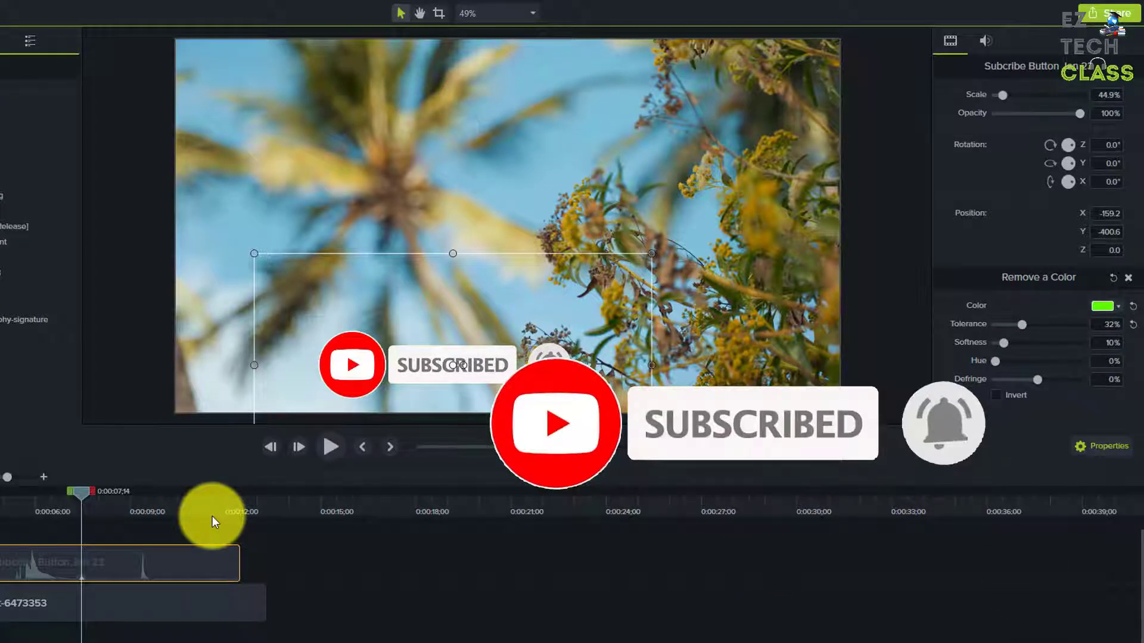
drag(102, 498, 145, 503)
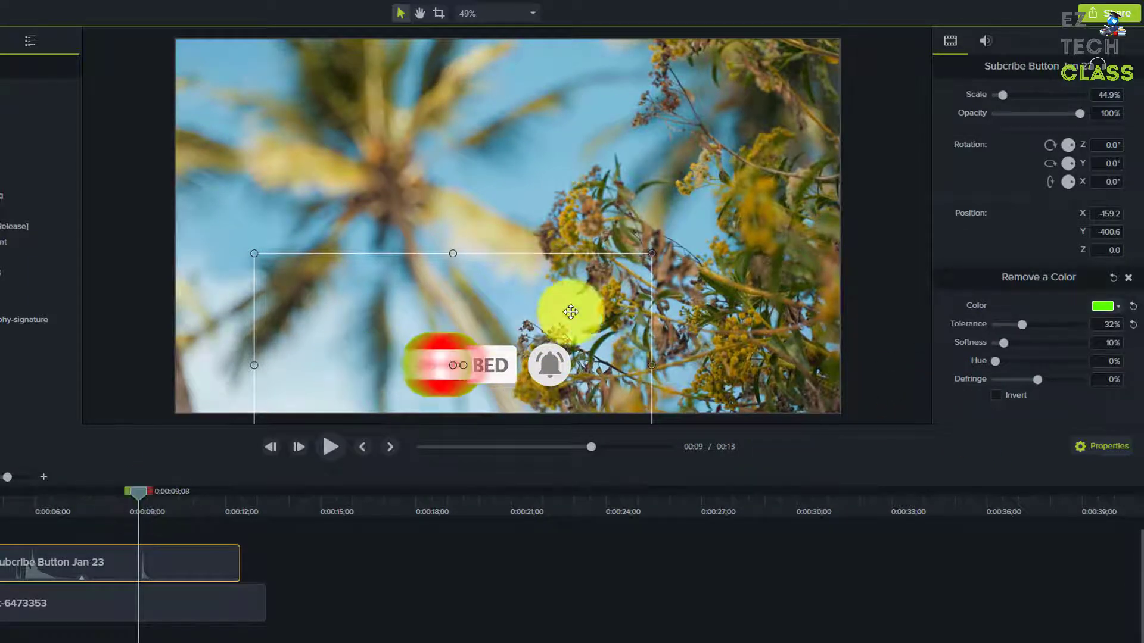